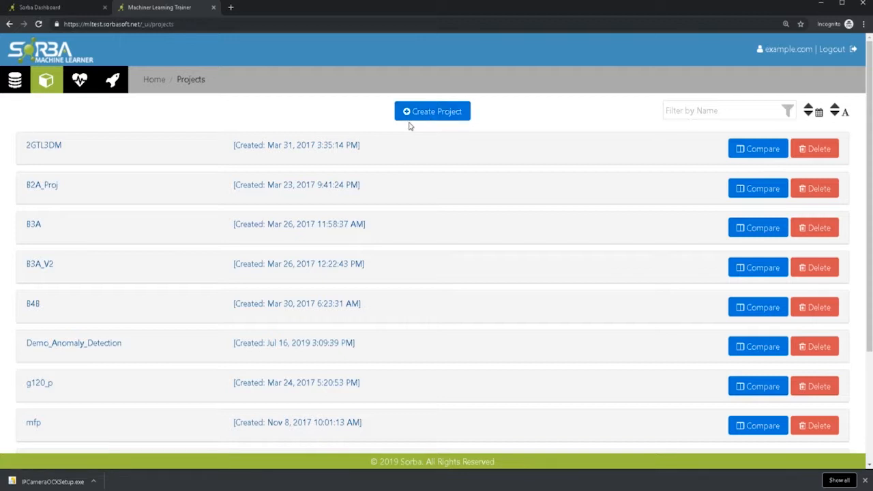
Create a project named TEST2_Prj based on the TEST2 dataset
left_click(14, 84)
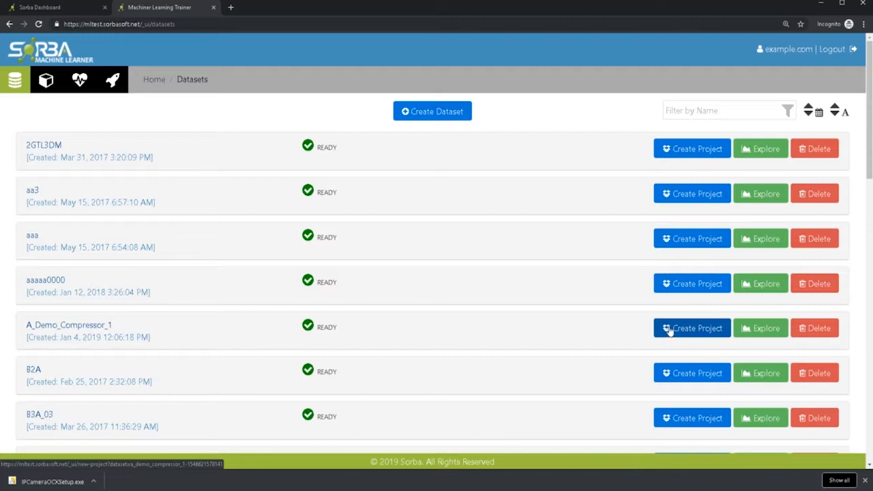
left_click(52, 84)
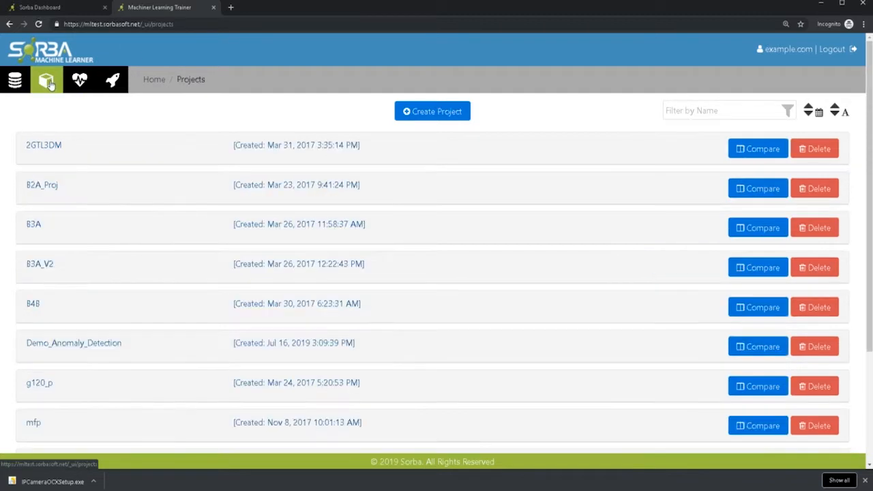
left_click(461, 115)
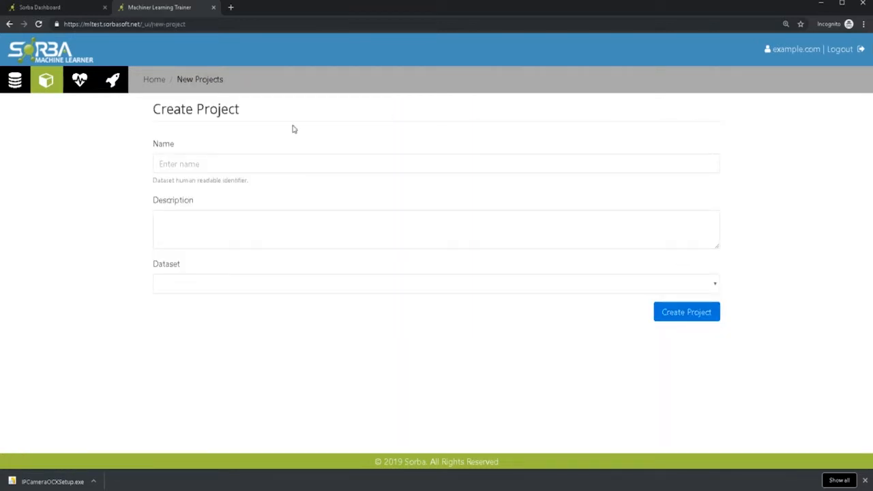
left_click(206, 163)
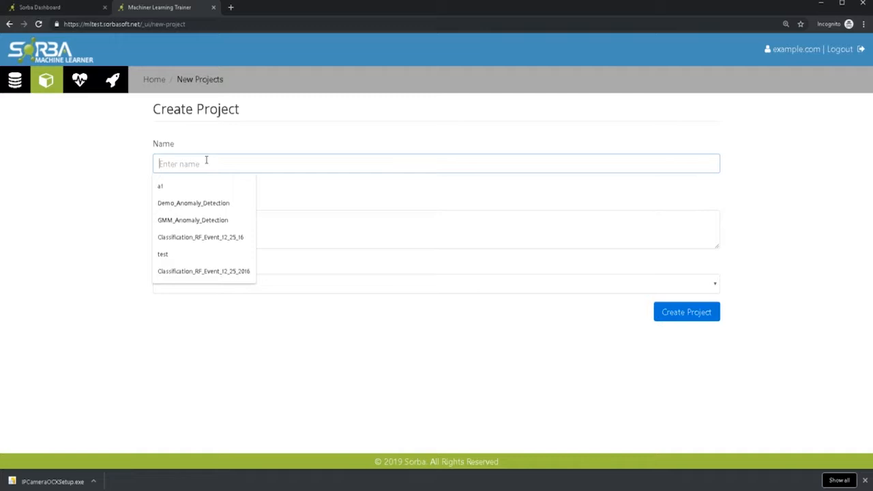
type("TEST2_Pri")
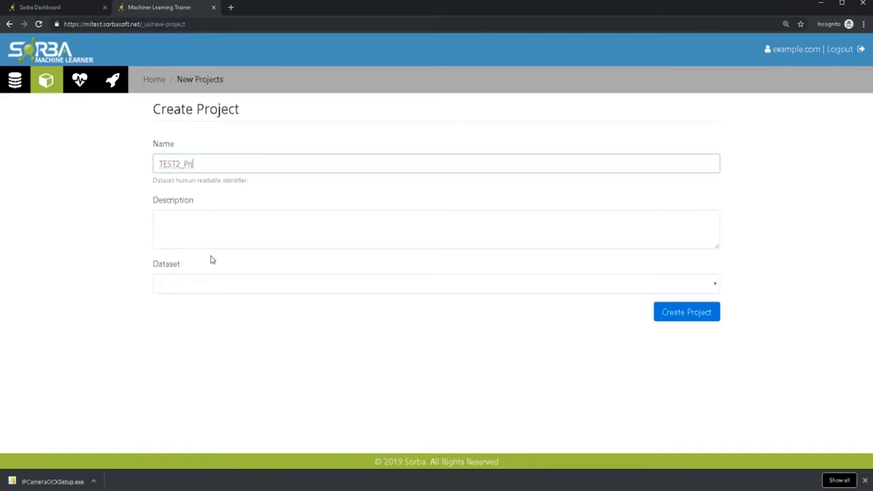
left_click(210, 282)
scroll(209, 271, "down", 3)
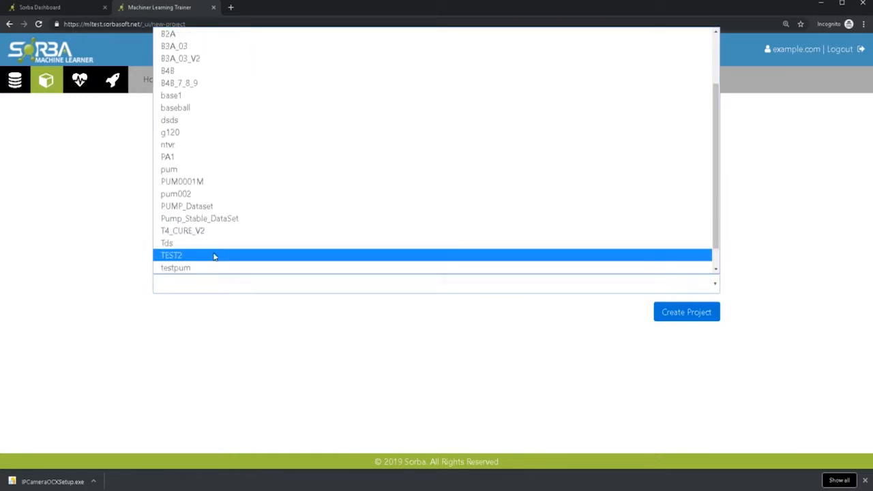
left_click(213, 255)
left_click(694, 312)
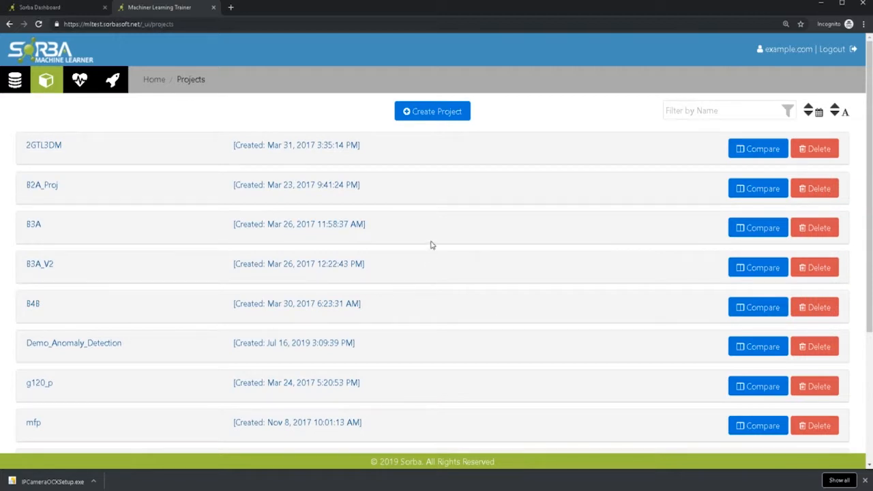
Create an analysis named 4_Click_Model_AD in the TEST2_Prj project
scroll(430, 245, "down", 3)
scroll(174, 307, "down", 3)
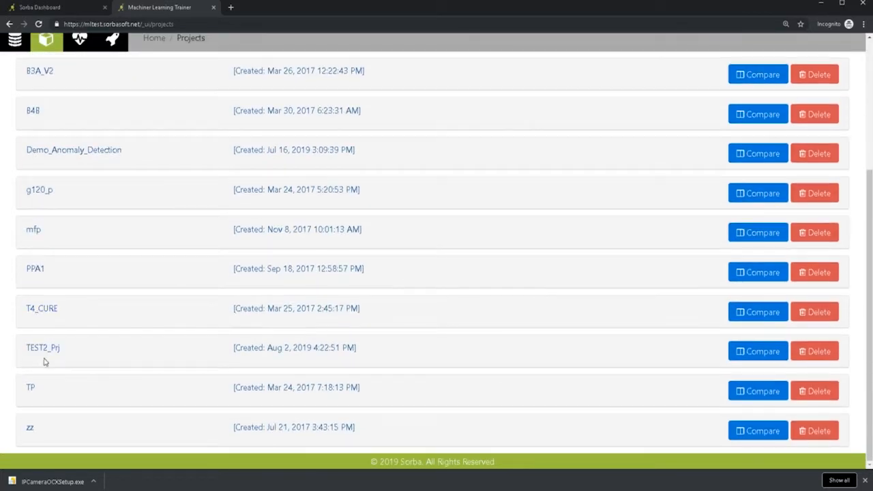
left_click(43, 349)
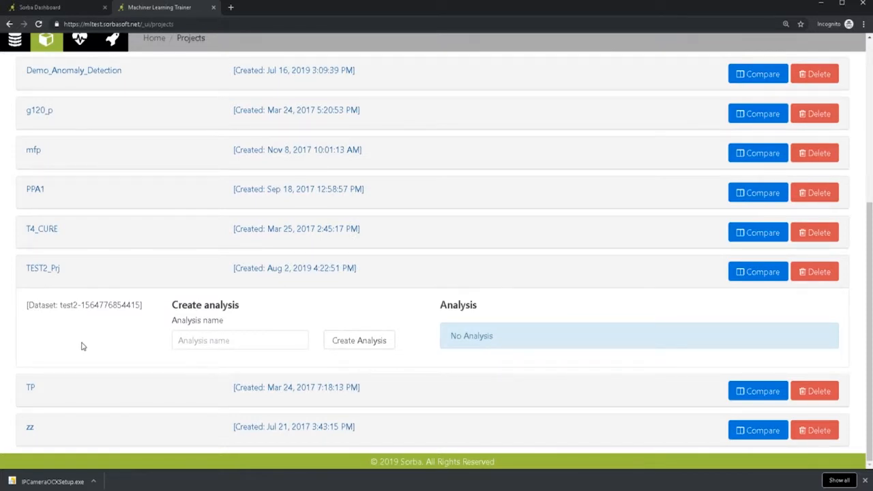
left_click(219, 344)
type("4_")
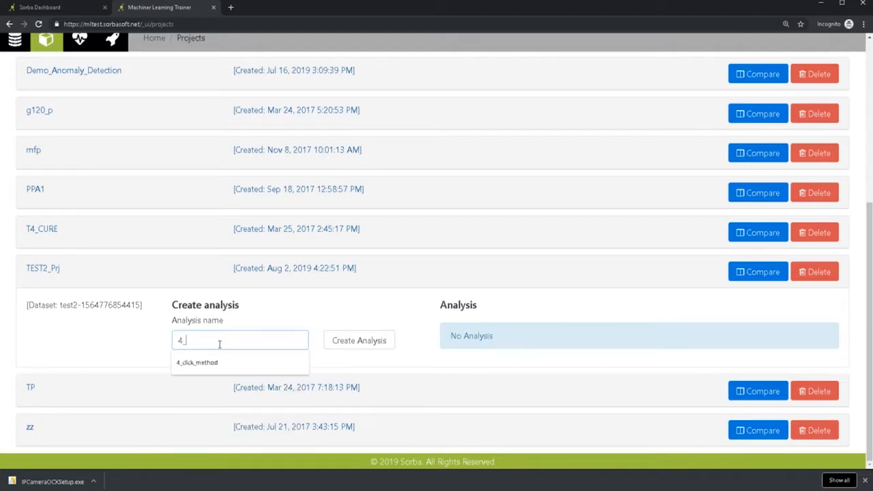
type("Click_Model")
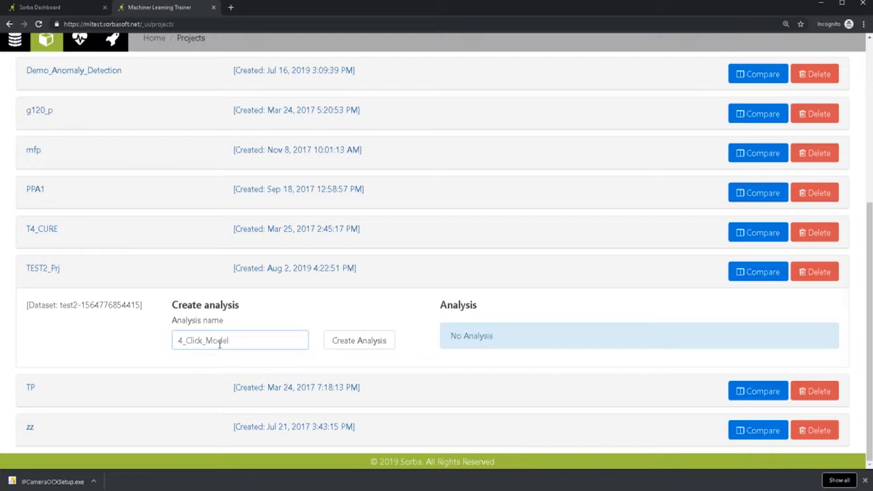
type("_AD")
left_click(362, 340)
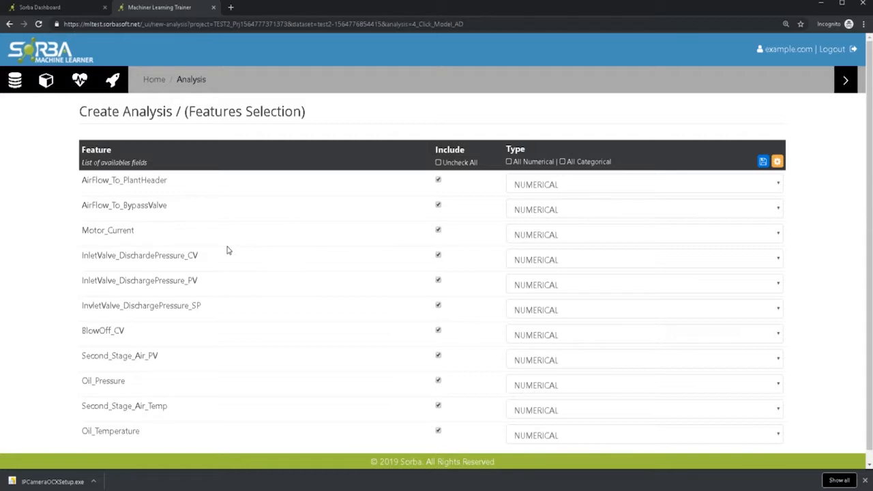
Save a filter rule Motor_Current >= 10 and apply it to the analysis
scroll(228, 251, "down", 1)
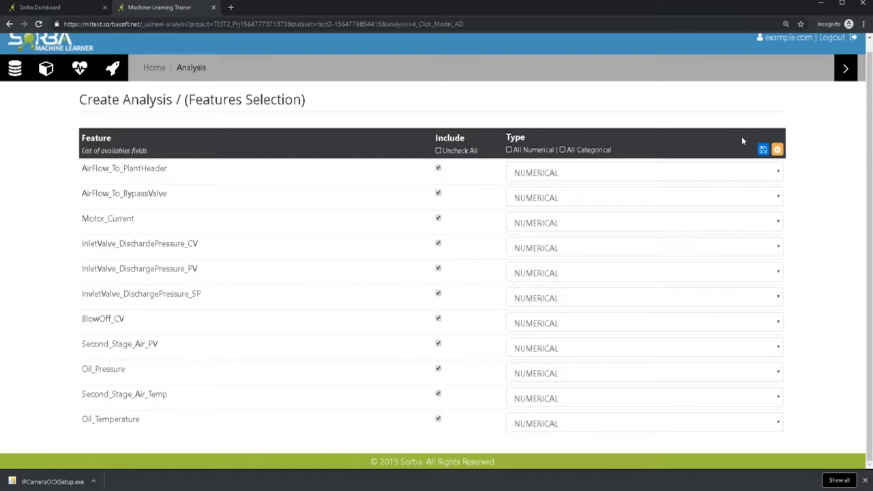
left_click(777, 151)
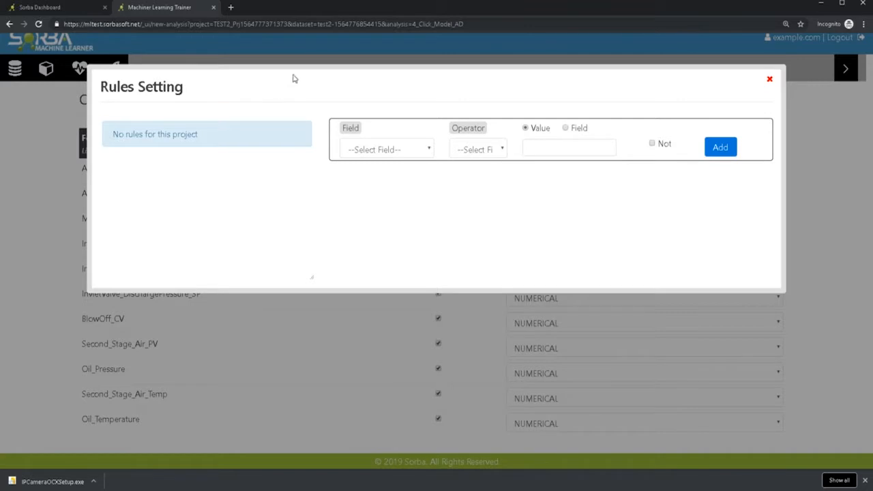
left_click(400, 151)
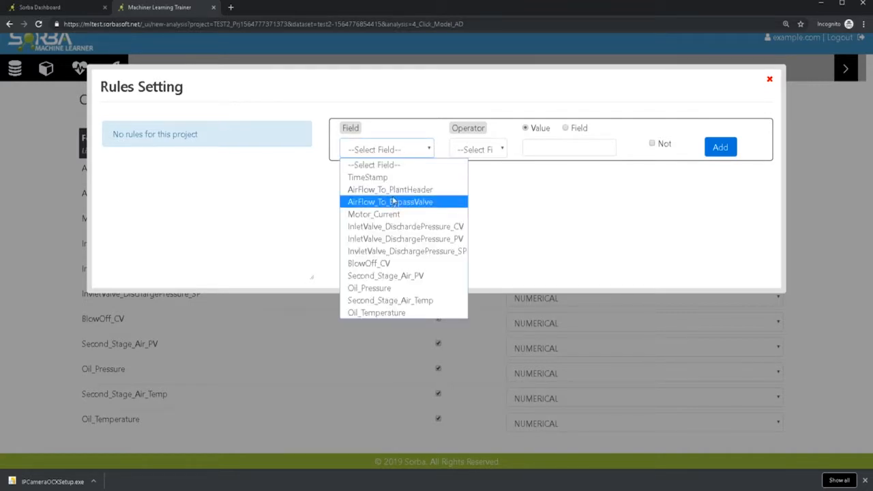
left_click(392, 214)
left_click(478, 152)
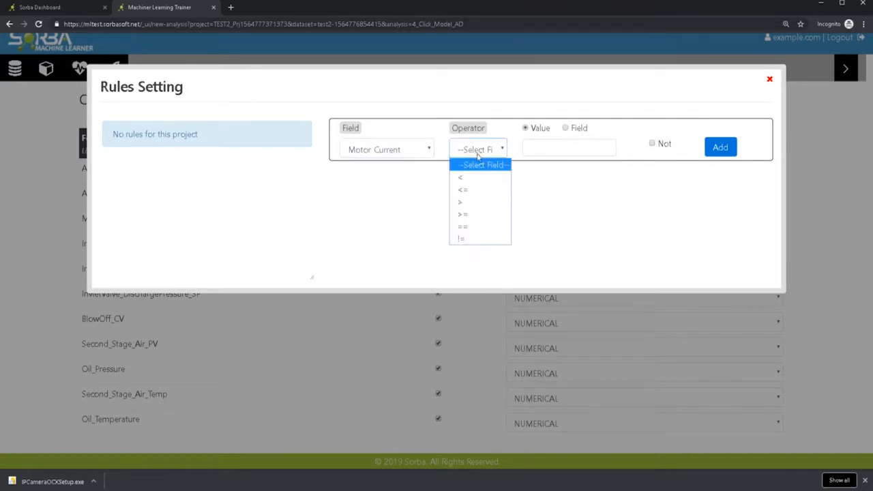
left_click(471, 214)
left_click(549, 147)
type("10")
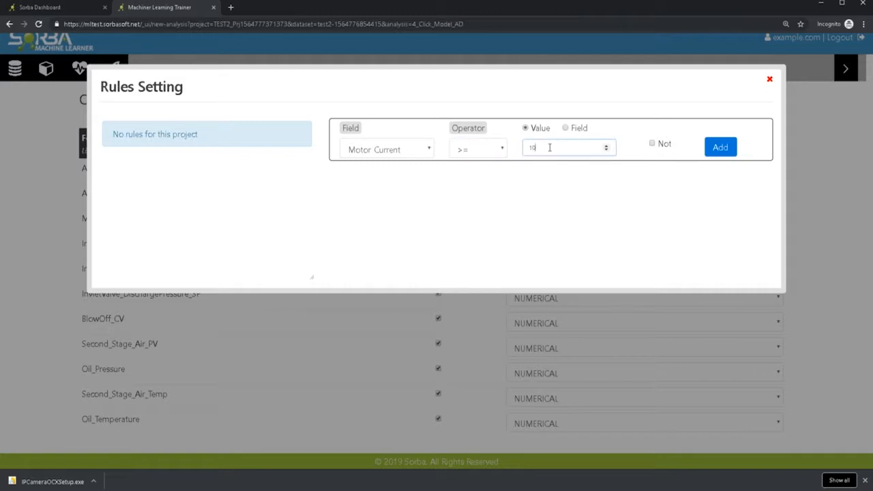
left_click(721, 146)
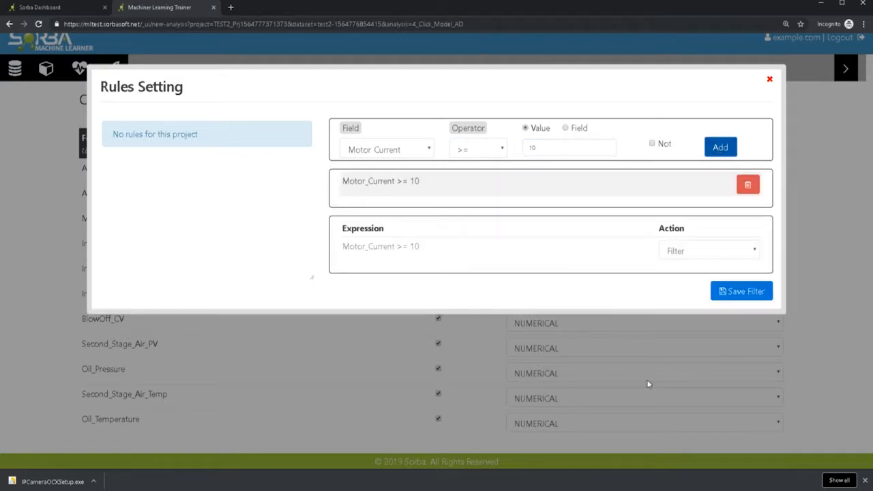
left_click(741, 291)
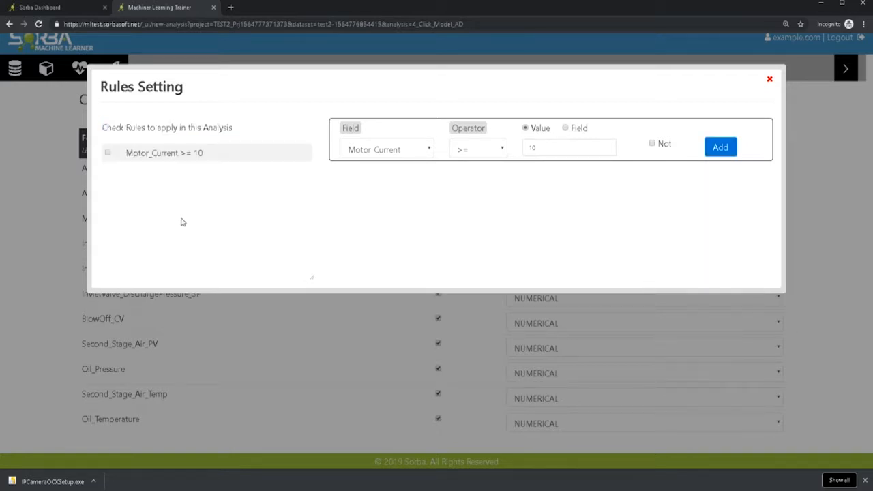
left_click(107, 154)
left_click(770, 80)
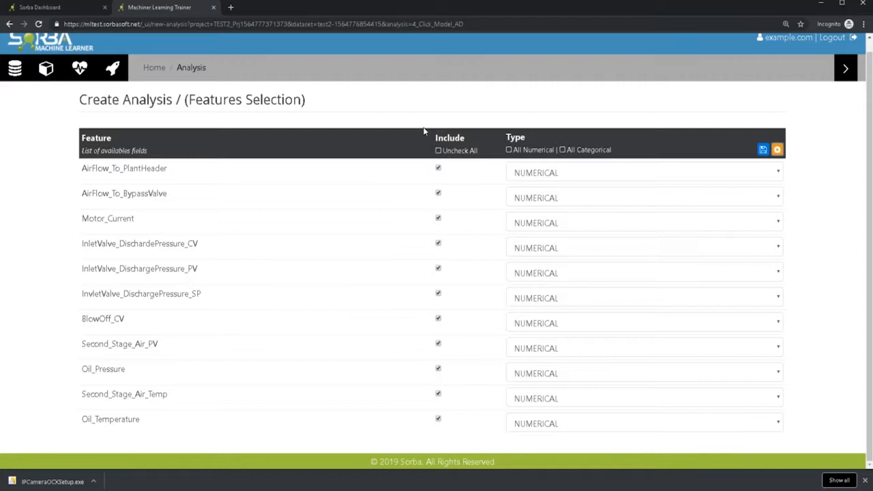
Include only the features AirFlow_To_PlantHeader, AirFlow_To_BypassValve, Motor_Current and InletValve_DischardePressure_CV
left_click(438, 151)
left_click(438, 168)
left_click(438, 193)
left_click(438, 218)
left_click(438, 243)
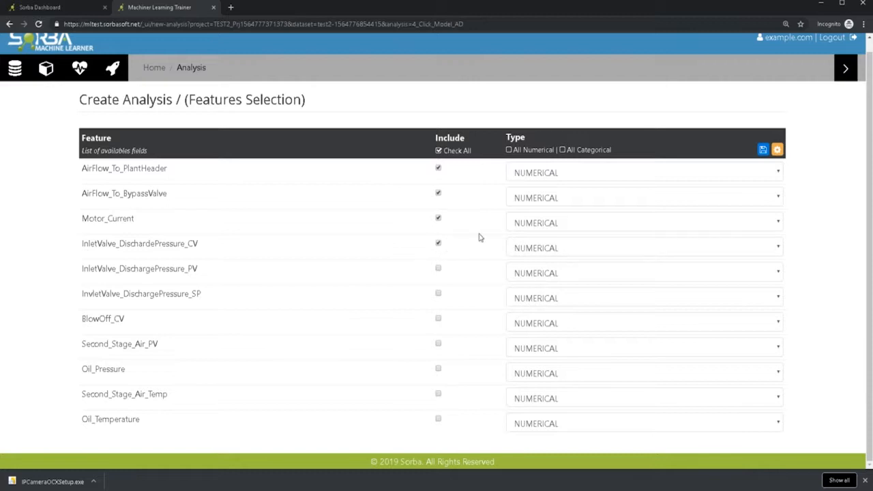
Save the current feature selection as a setting named option_1
left_click(764, 151)
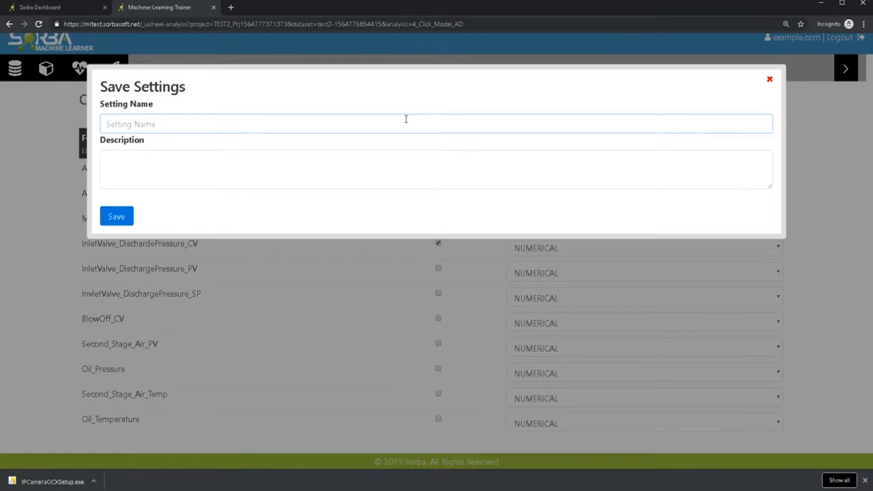
left_click(405, 120)
type("option")
type("_1")
left_click(128, 218)
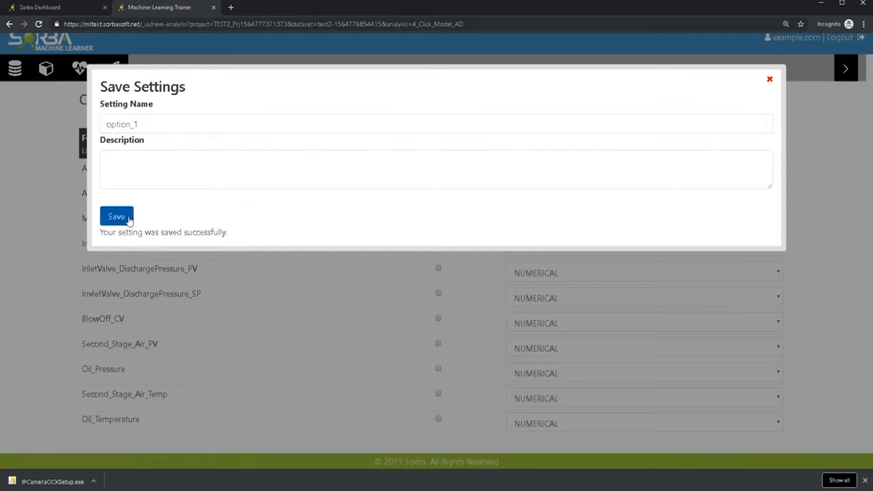
left_click(768, 80)
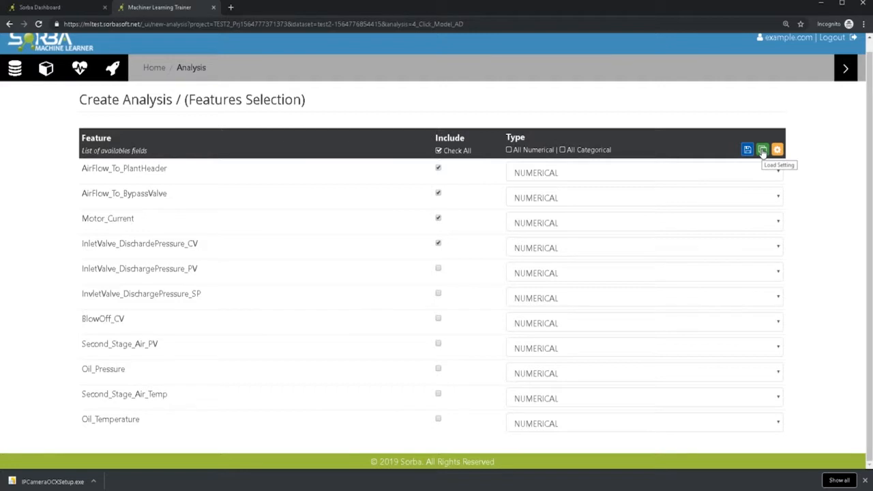
Include all features, and load the saved option_1 setting to restore its feature selection
left_click(465, 152)
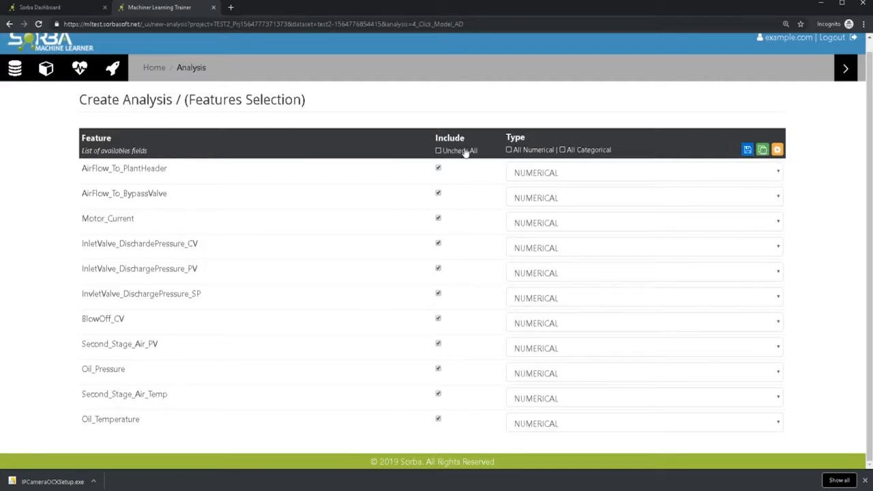
left_click(762, 150)
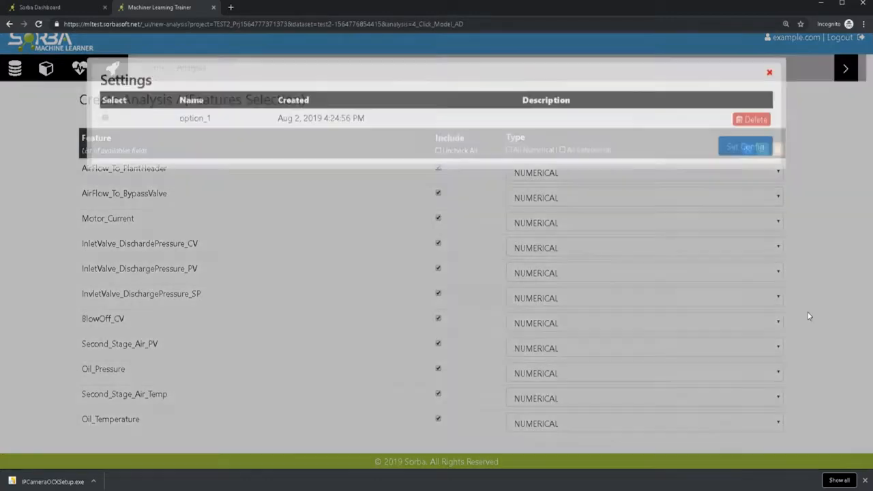
left_click(106, 125)
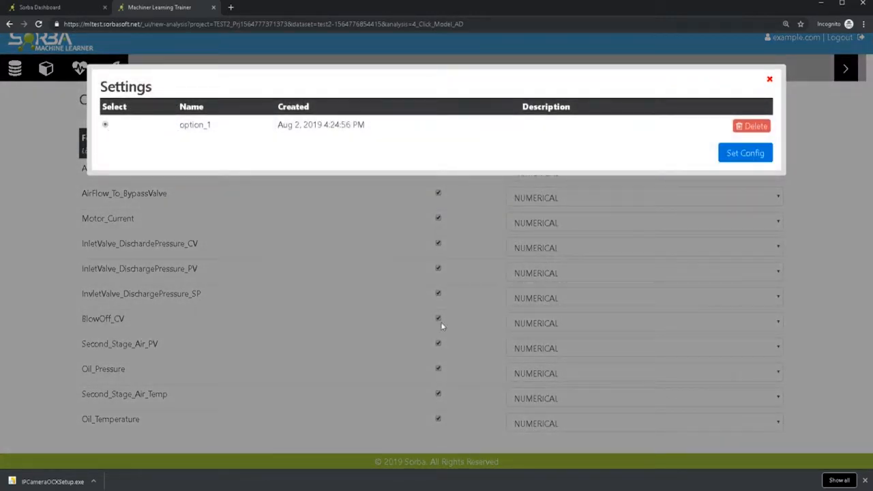
left_click(755, 153)
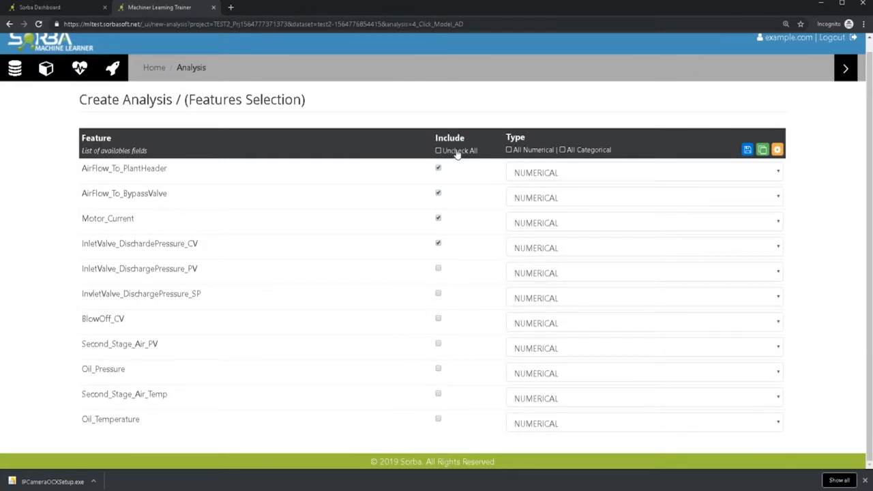
Include all features in the analysis and proceed to the algorithm stage
left_click(455, 152)
left_click(455, 152)
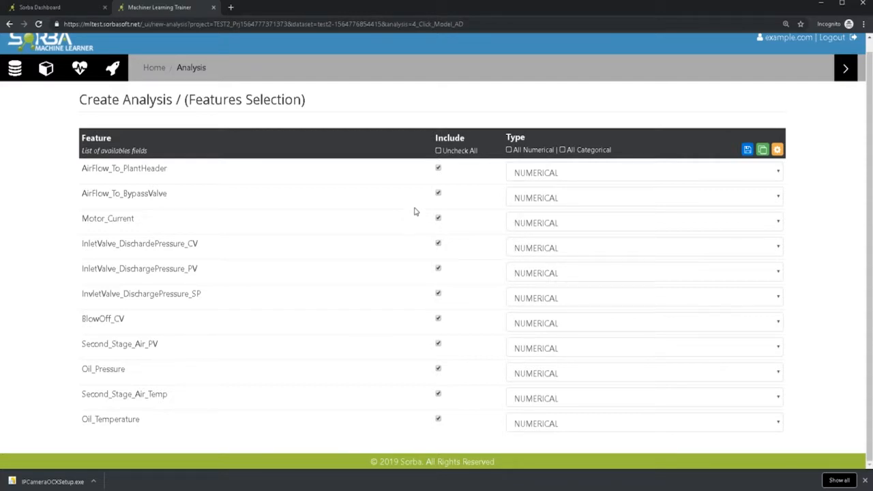
left_click(847, 70)
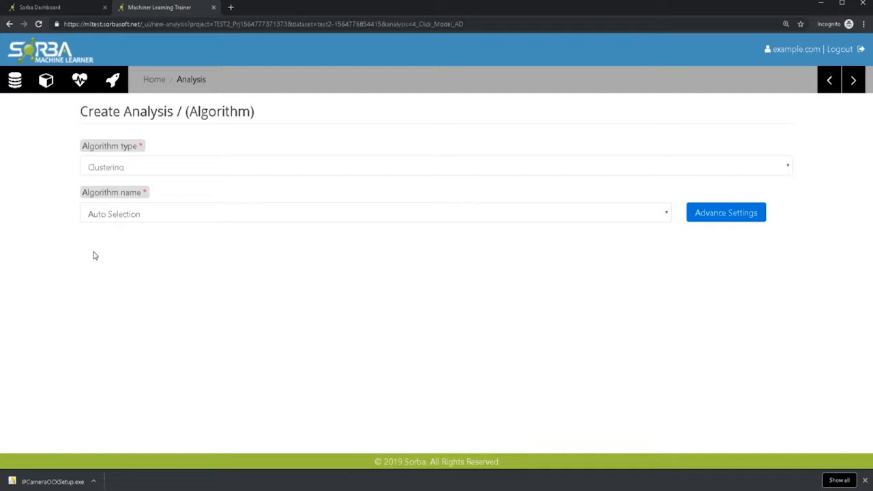
Keep Clustering as the algorithm type with Auto Selection as the algorithm, and run the analysis on dataset version 1.0.0
left_click(126, 218)
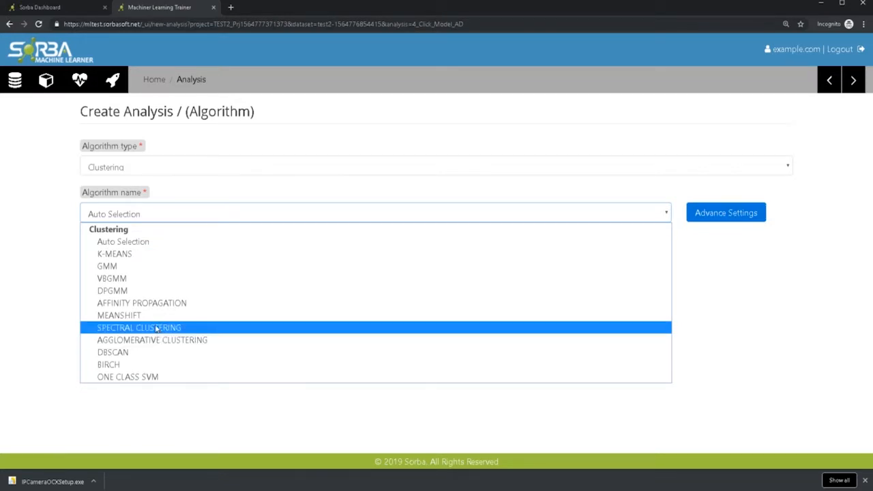
left_click(175, 406)
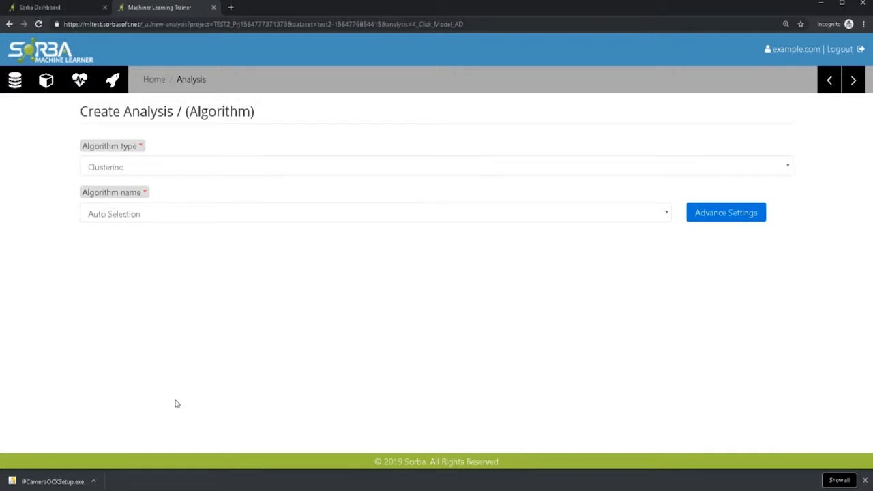
left_click(201, 168)
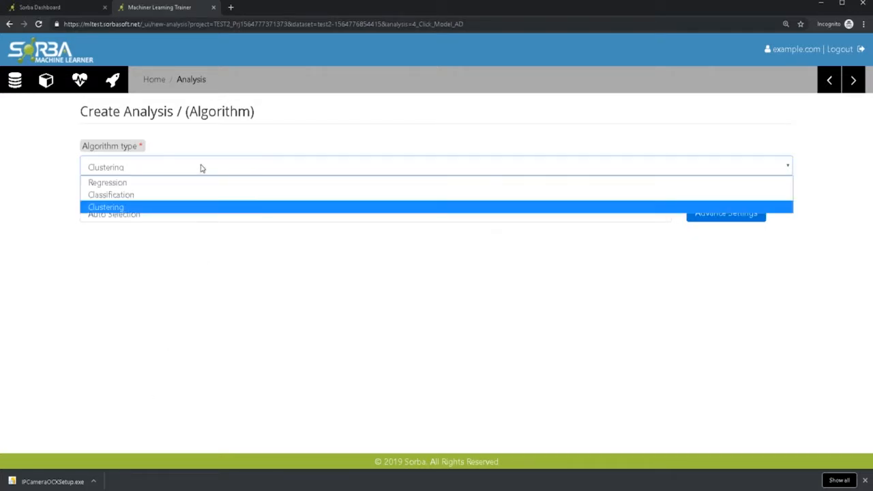
left_click(199, 207)
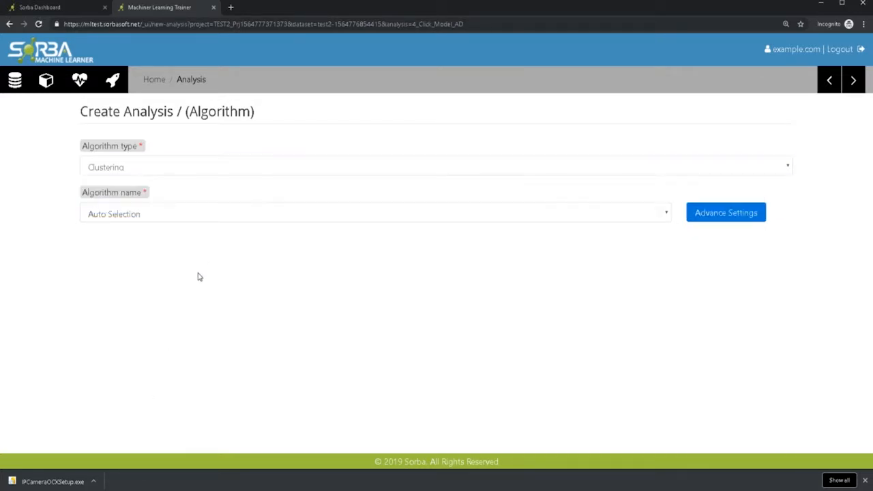
left_click(193, 214)
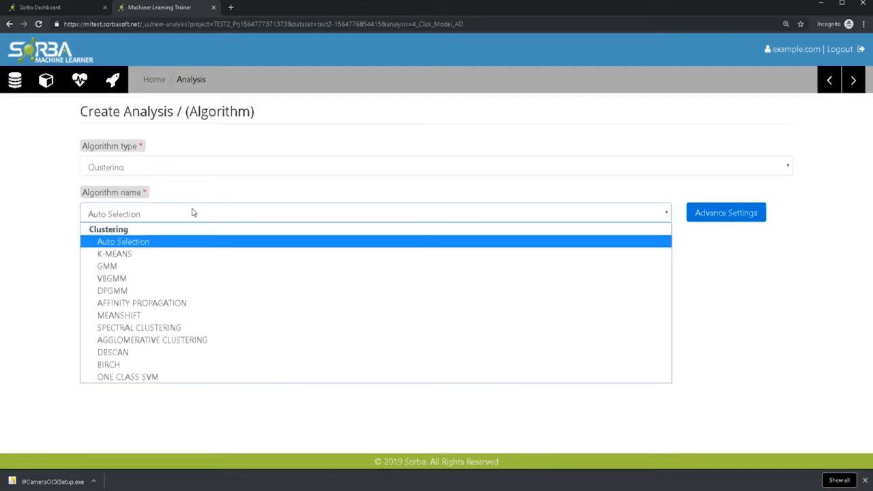
left_click(765, 295)
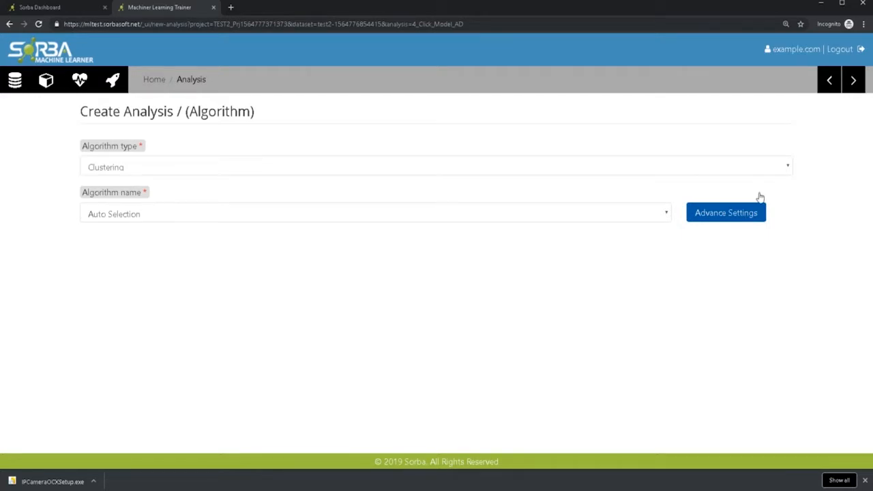
left_click(860, 90)
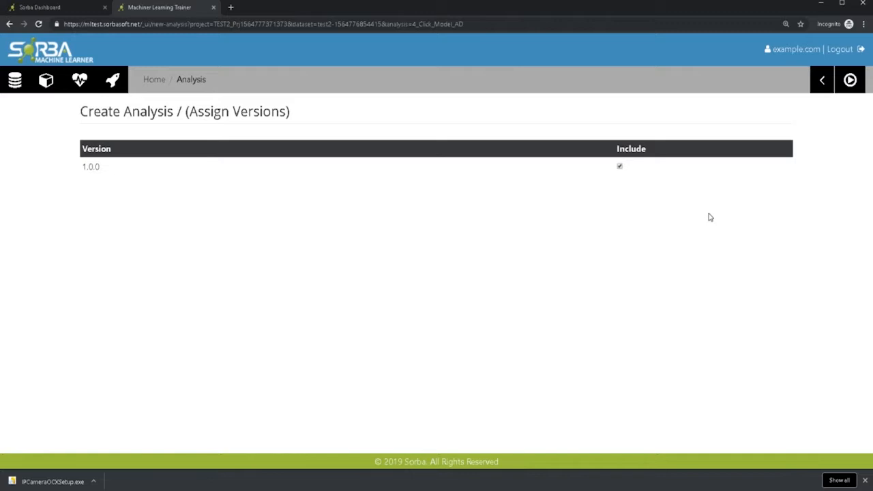
left_click(851, 80)
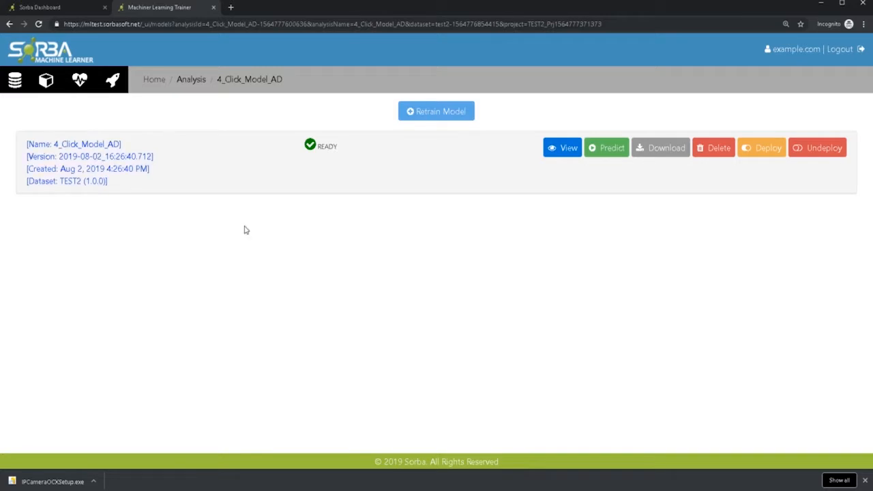
Open the trained 4_Click_Model_AD model and review its performance, preprocessing, dimensionality reduction, parameter and anomaly detection settings
left_click(567, 152)
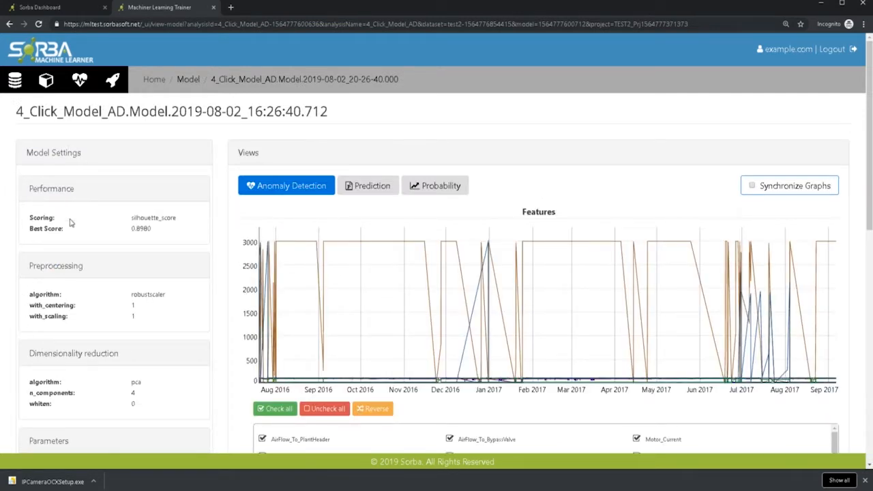
scroll(80, 269, "down", 1)
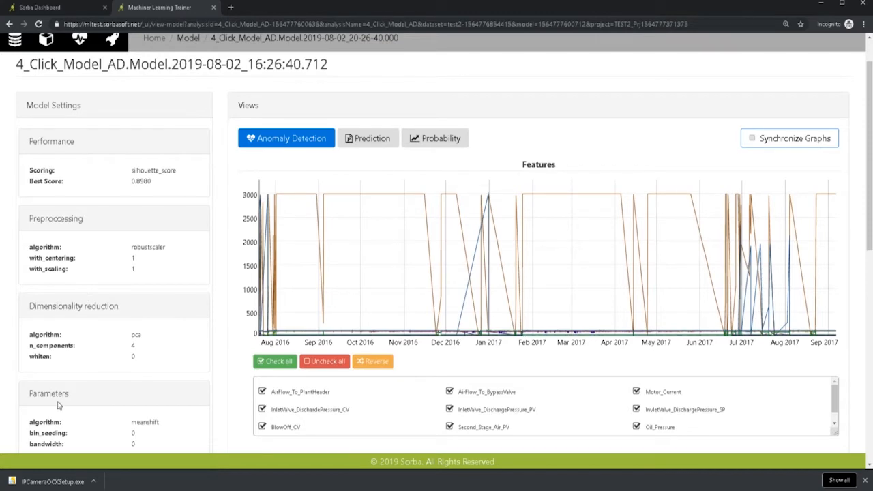
scroll(58, 399, "down", 1)
scroll(58, 396, "down", 1)
scroll(106, 390, "down", 2)
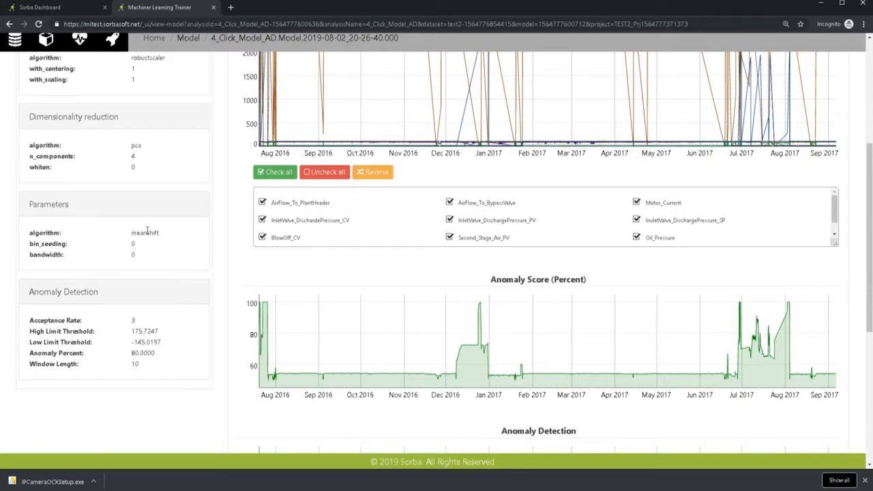
scroll(304, 238, "up", 4)
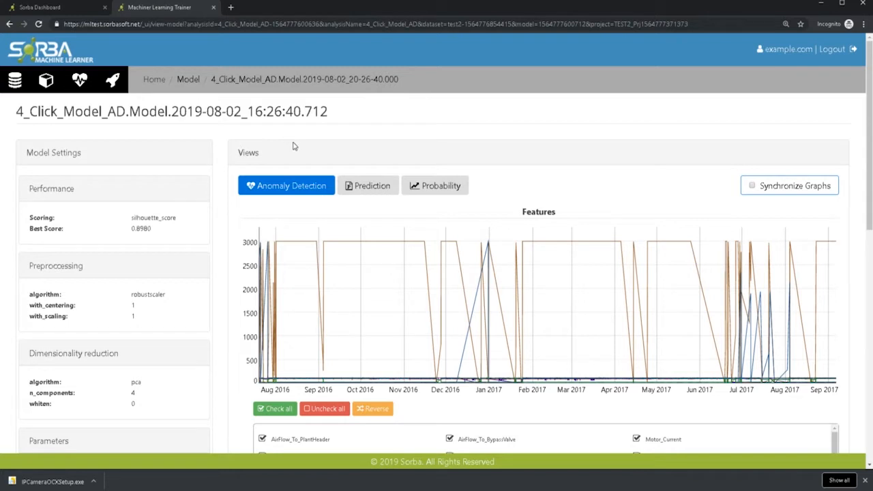
Turn on graph synchronization for the model's anomaly detection view
scroll(537, 167, "down", 1)
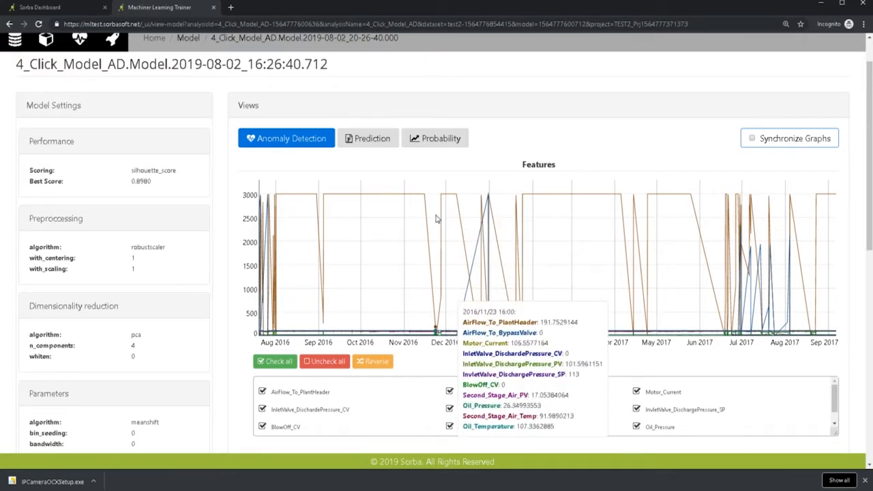
left_click(753, 139)
scroll(725, 187, "down", 1)
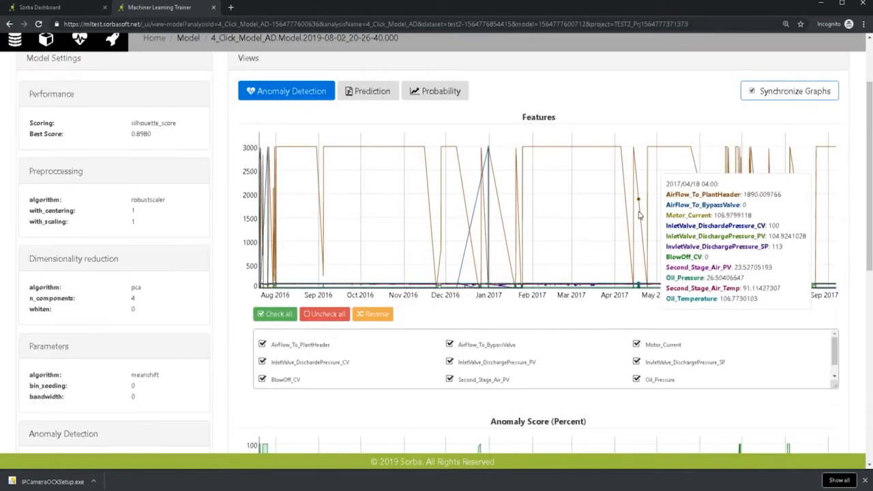
Examine the model's Anomaly Score, Anomaly Detection and Anomaly Detection Boolean graphs
scroll(478, 362, "down", 2)
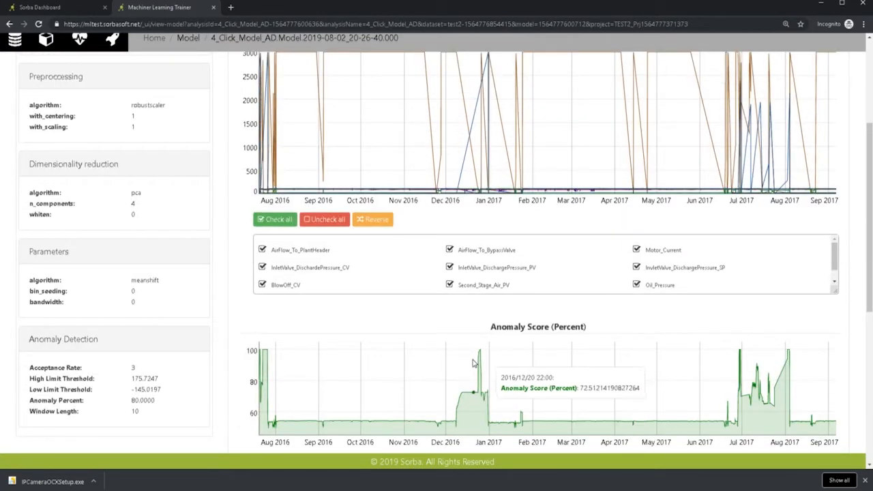
scroll(476, 362, "up", 1)
scroll(476, 362, "down", 1)
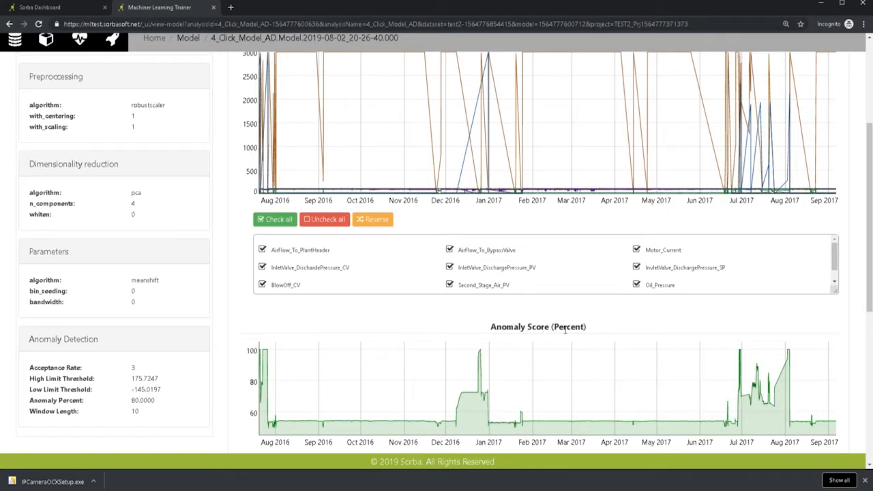
scroll(566, 330, "down", 1)
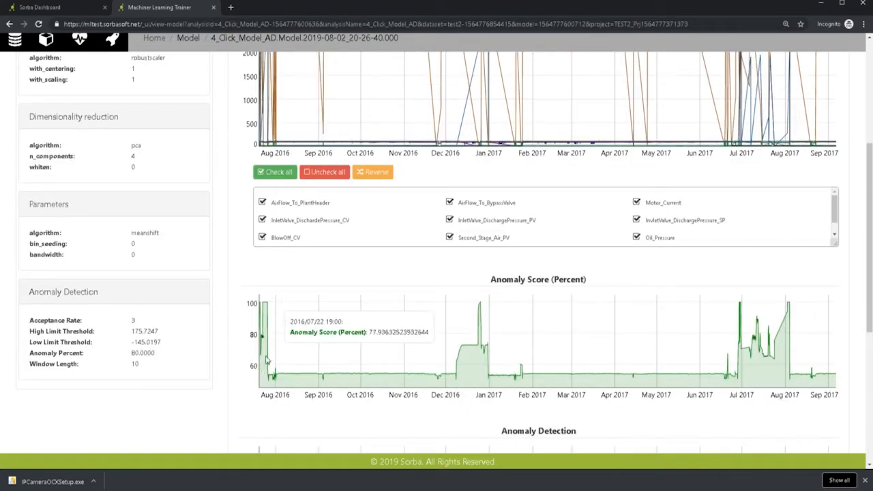
scroll(530, 266, "down", 3)
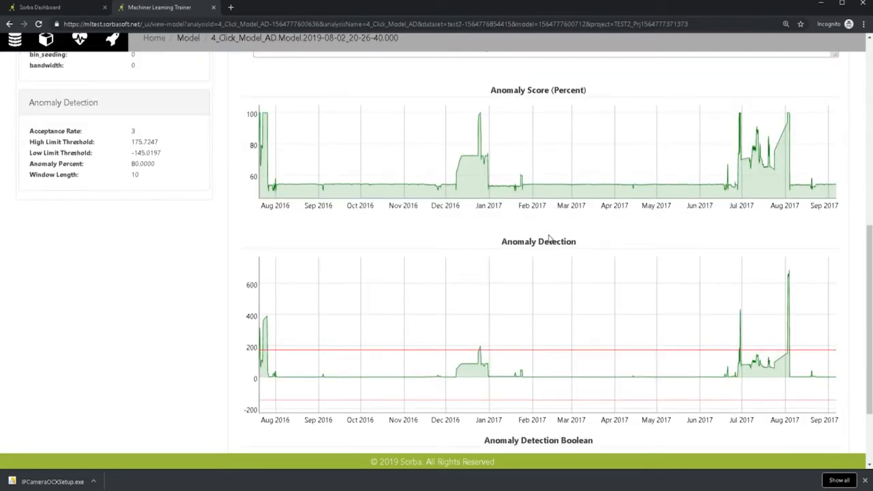
scroll(543, 242, "down", 1)
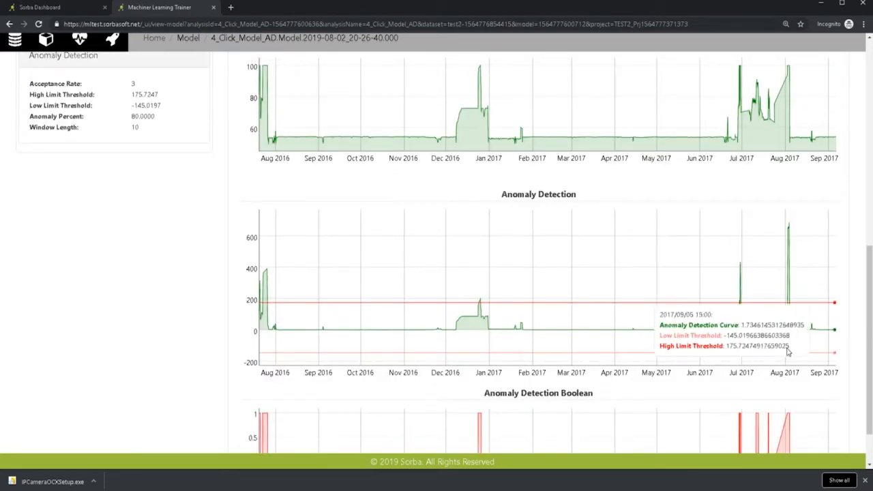
scroll(473, 341, "down", 1)
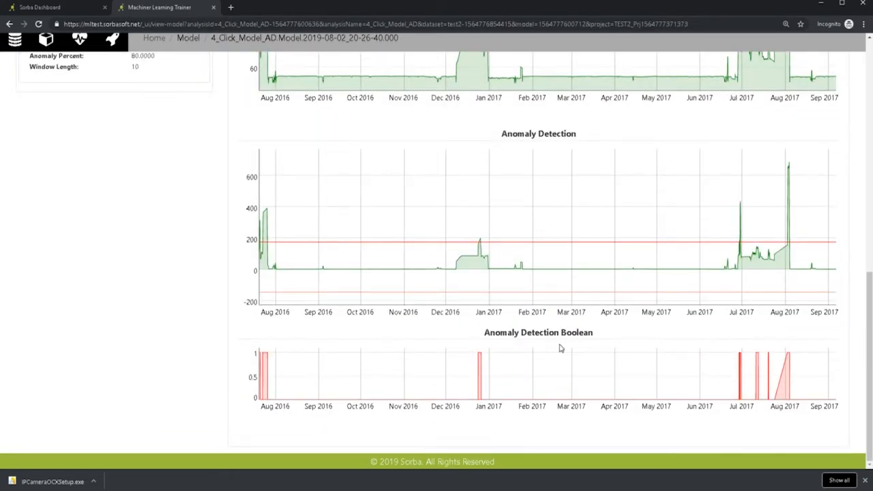
scroll(563, 409, "up", 3)
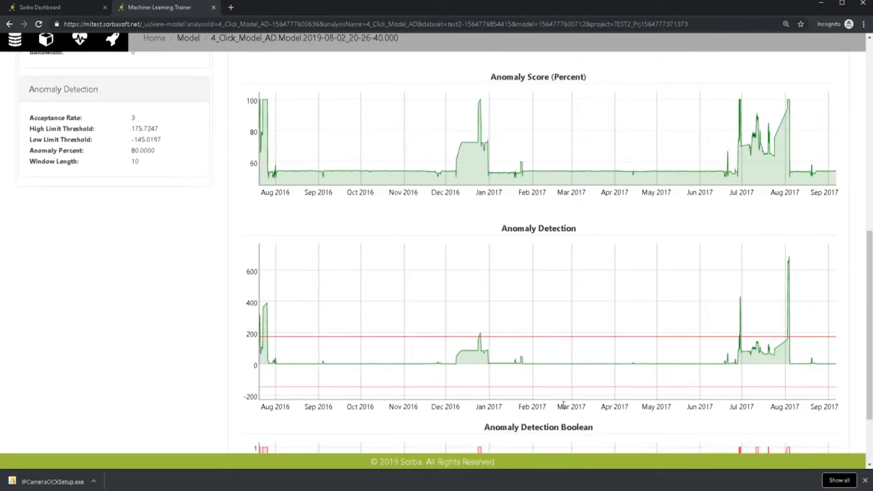
scroll(571, 436, "up", 5)
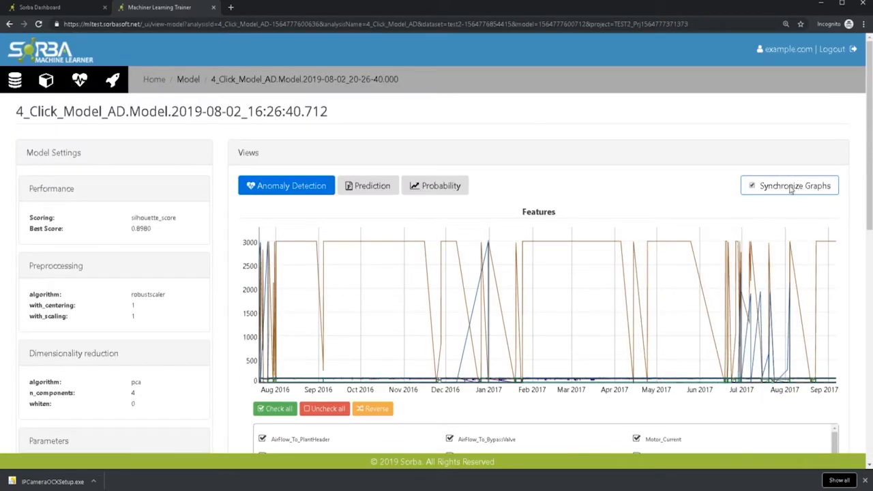
Zoom the synchronized graphs to the period from about 18 June to early August 2017, and reset them to the full range
scroll(810, 205, "down", 4)
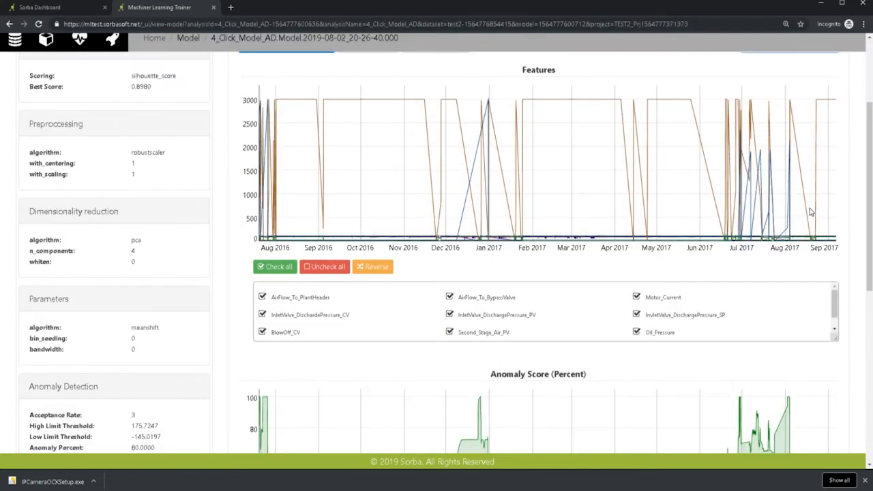
scroll(810, 213, "up", 1)
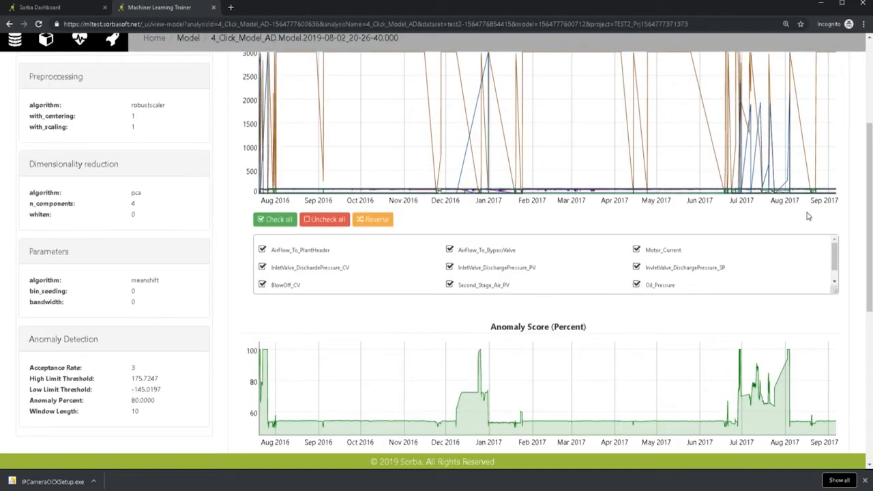
left_click_drag(725, 363, 791, 396)
scroll(760, 165, "up", 1)
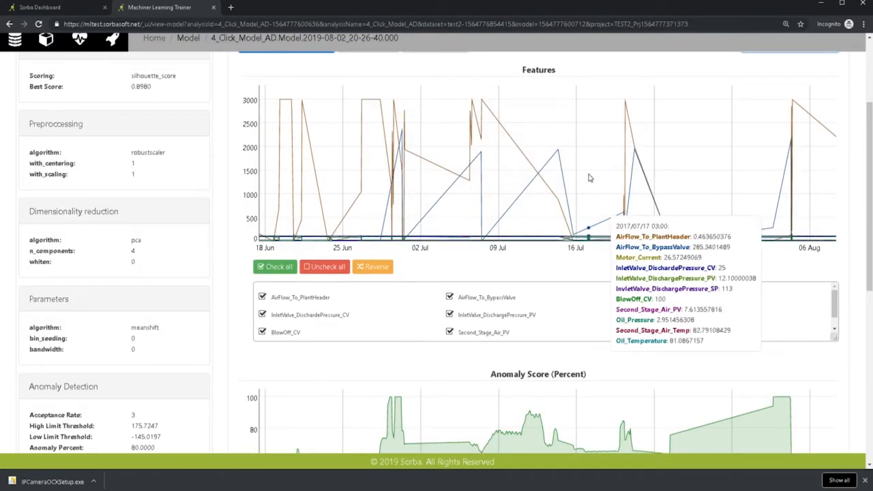
scroll(589, 177, "down", 1)
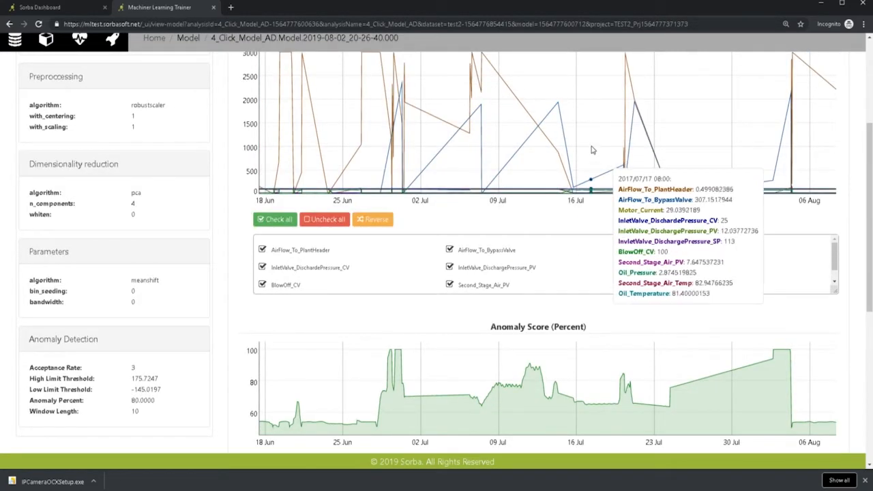
double_click(592, 150)
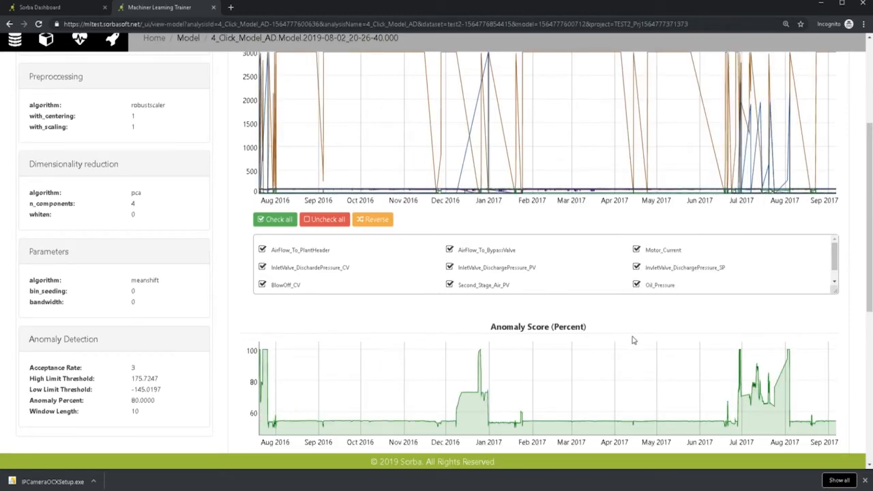
Hide all features on the Features graph, plot only InletValve_DischargePressure_PV and Second_Stage_Air_PV, and hide both again
scroll(632, 340, "up", 2)
scroll(546, 266, "down", 3)
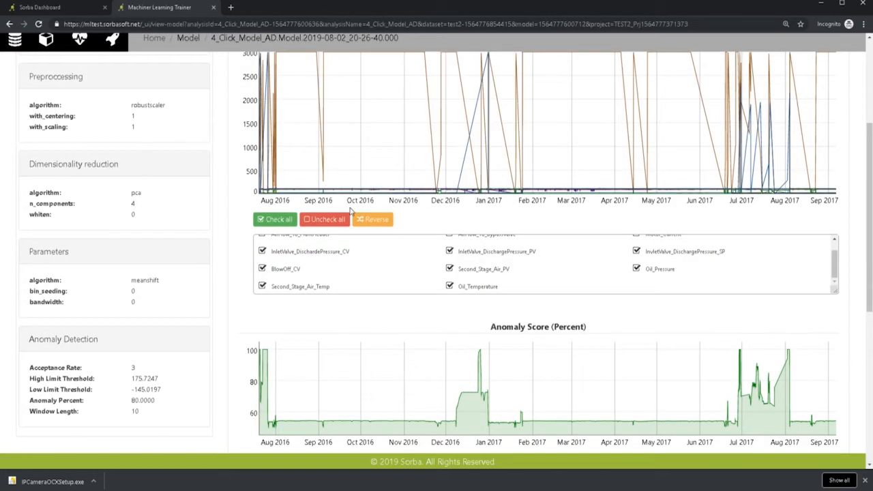
left_click(323, 220)
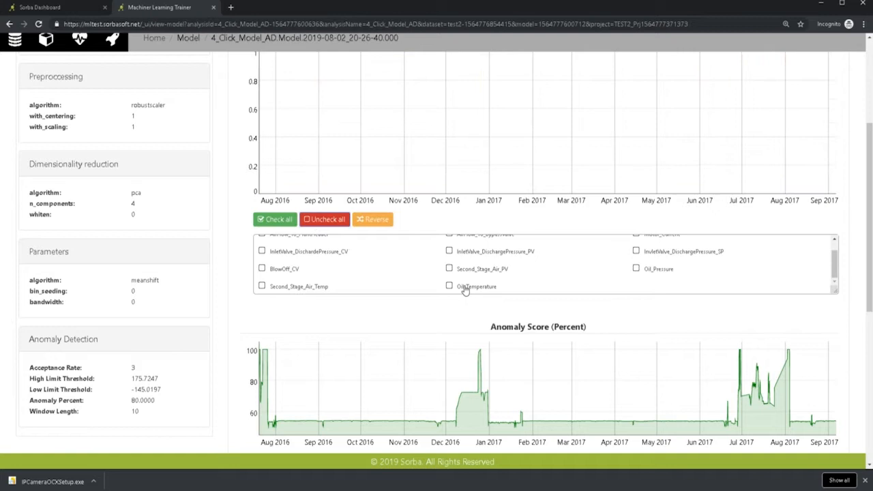
left_click(510, 251)
left_click(483, 270)
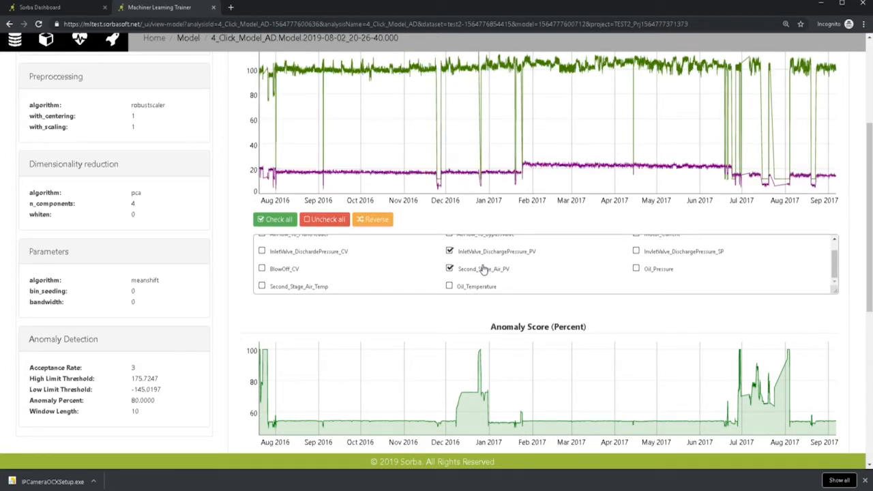
left_click(486, 253)
left_click(484, 269)
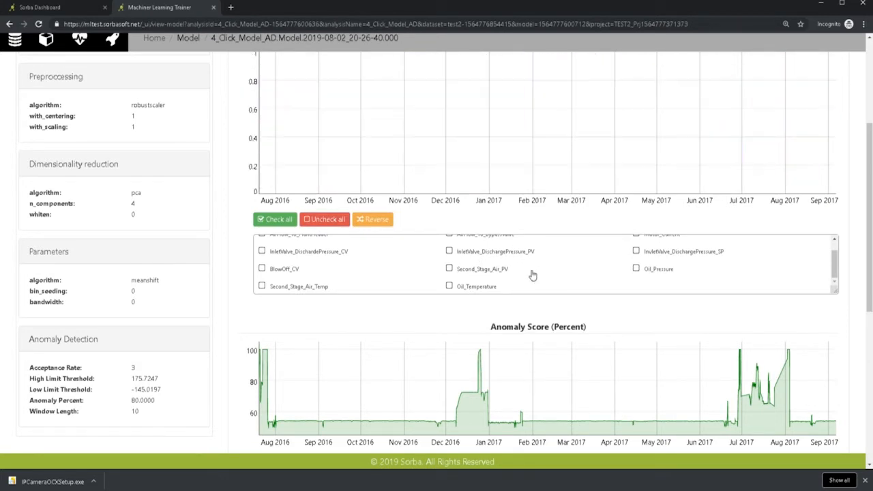
Plot Oil_Pressure and InvletValve_DischargePressure_SP briefly on the Features graph, and show all features again
left_click(646, 272)
left_click(648, 251)
left_click(653, 269)
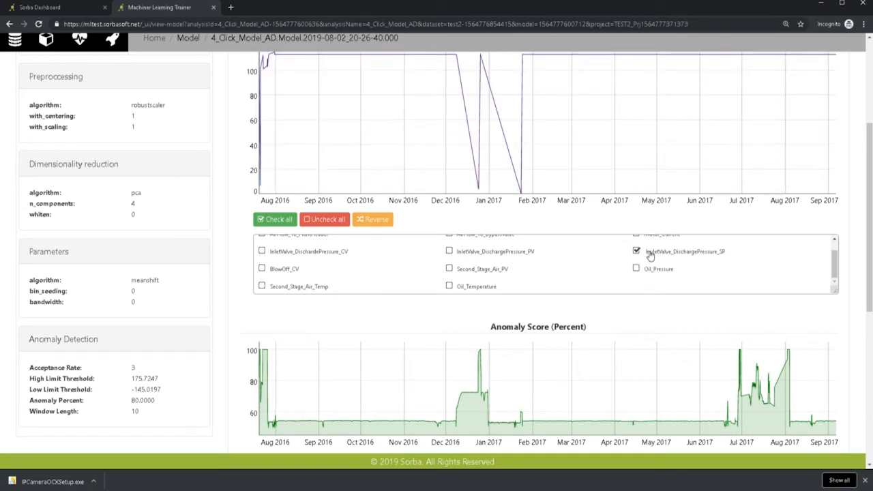
left_click(650, 253)
scroll(556, 279, "up", 1)
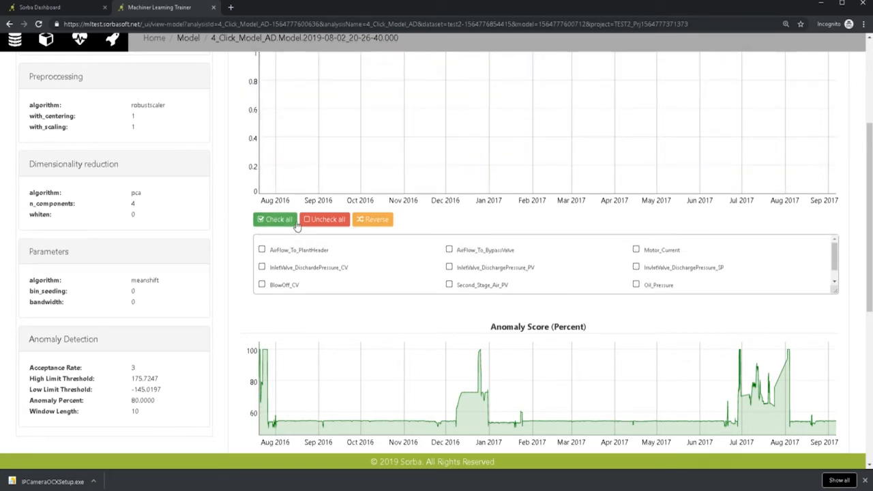
left_click(296, 225)
View the model's prediction results and its cluster prediction probability graph
scroll(551, 316, "up", 3)
left_click(371, 192)
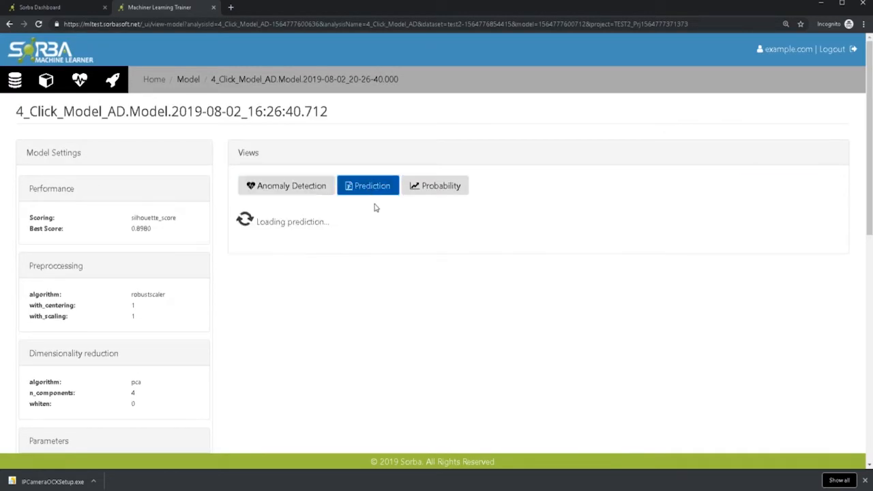
scroll(456, 307, "down", 1)
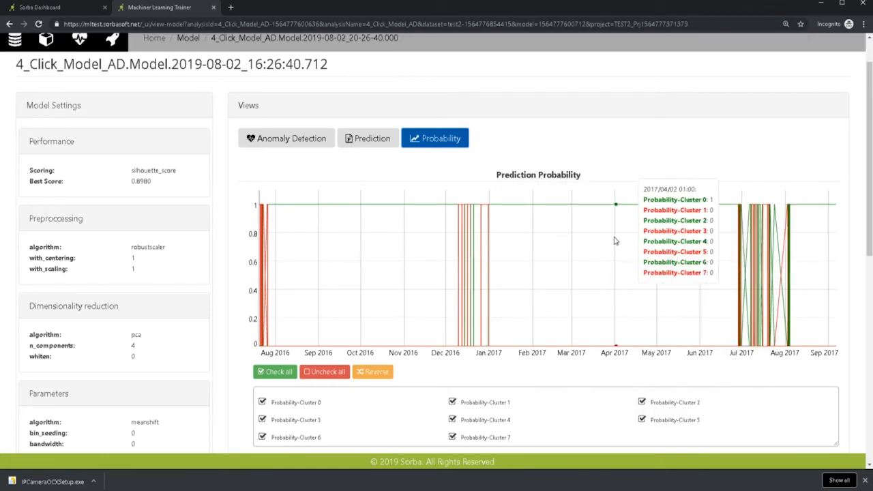
Hide all clusters on the Prediction Probability graph, plot only Probability-Cluster 0, and hide it again
scroll(605, 247, "down", 3)
scroll(295, 219, "up", 2)
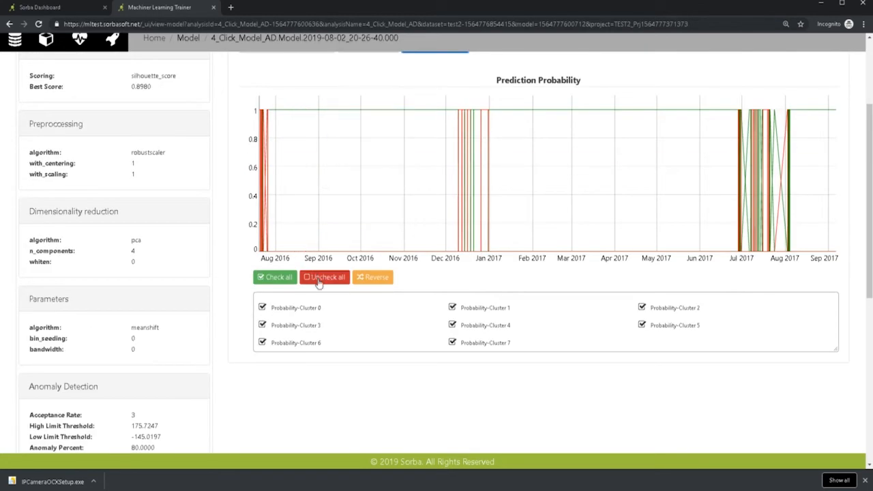
left_click(319, 278)
left_click(309, 308)
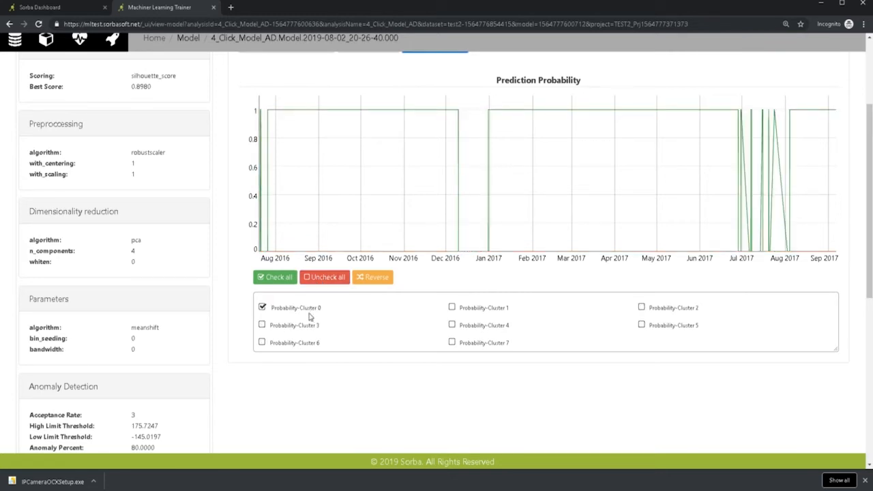
left_click(308, 310)
Return to the model's anomaly detection view and review its Features, Anomaly Score and Anomaly Detection graphs
scroll(428, 379, "up", 3)
scroll(426, 379, "down", 1)
left_click(290, 139)
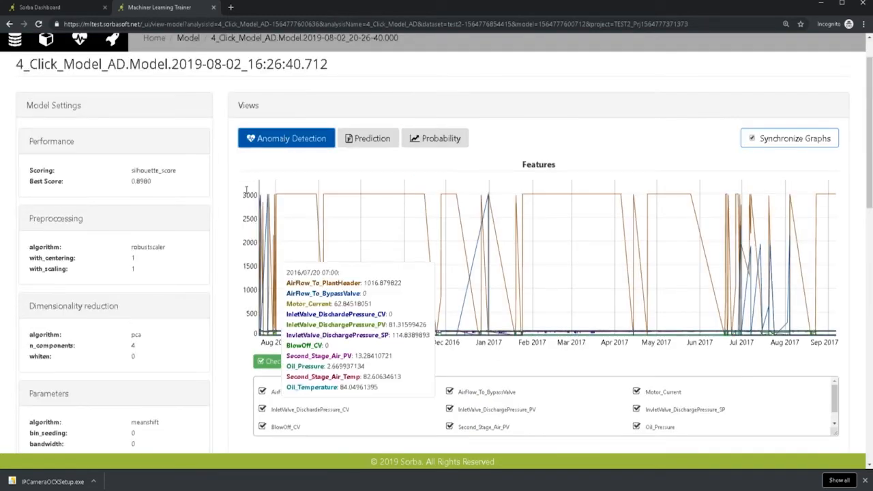
scroll(246, 191, "up", 1)
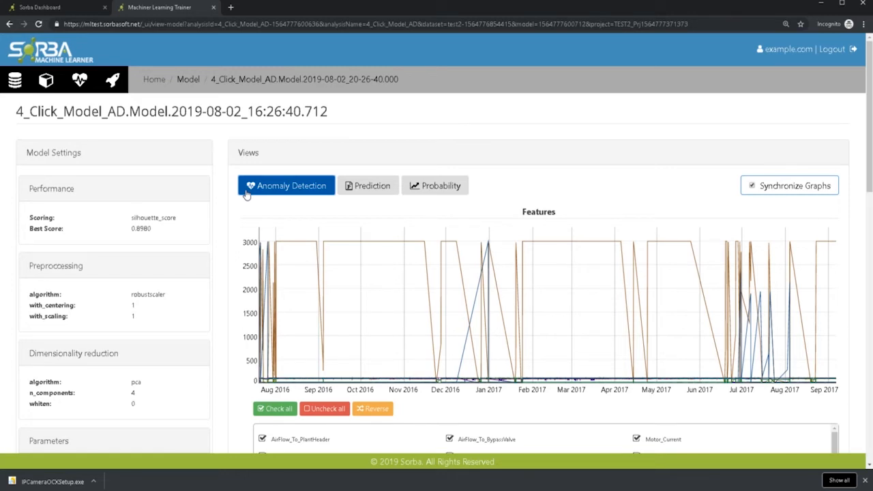
scroll(240, 201, "down", 5)
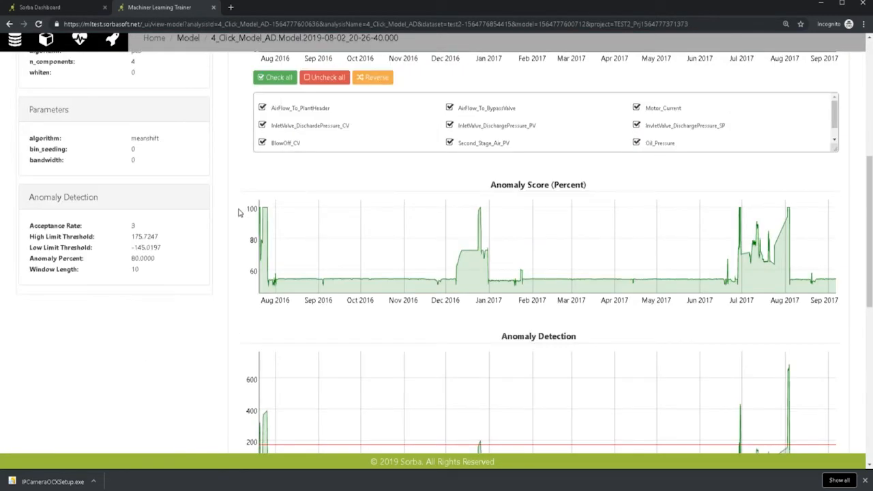
scroll(240, 205, "up", 5)
Go to the projects list and expand the TEST2_Prj project to show its analyses
left_click(47, 80)
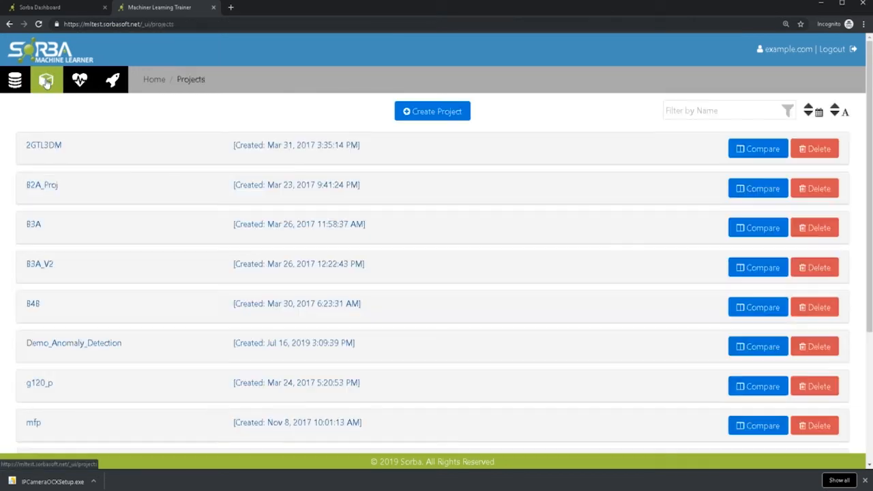
scroll(127, 292, "down", 2)
scroll(125, 297, "up", 2)
scroll(123, 296, "down", 3)
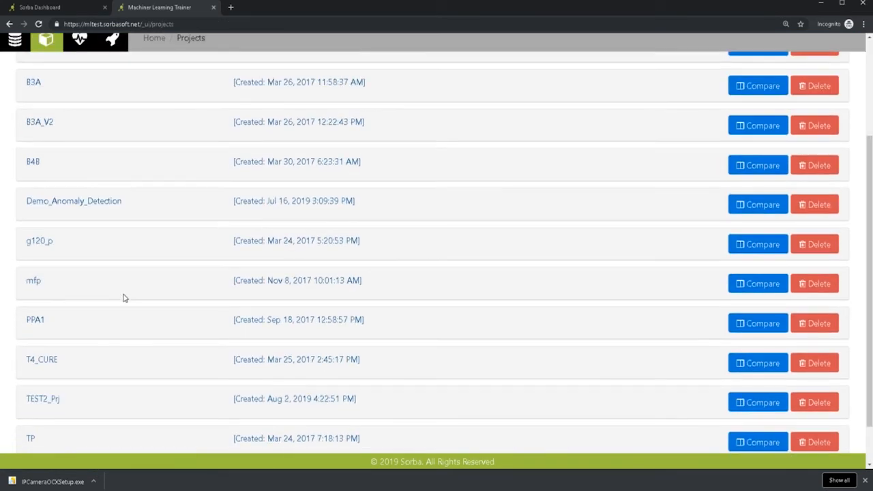
scroll(122, 296, "up", 3)
scroll(73, 295, "down", 1)
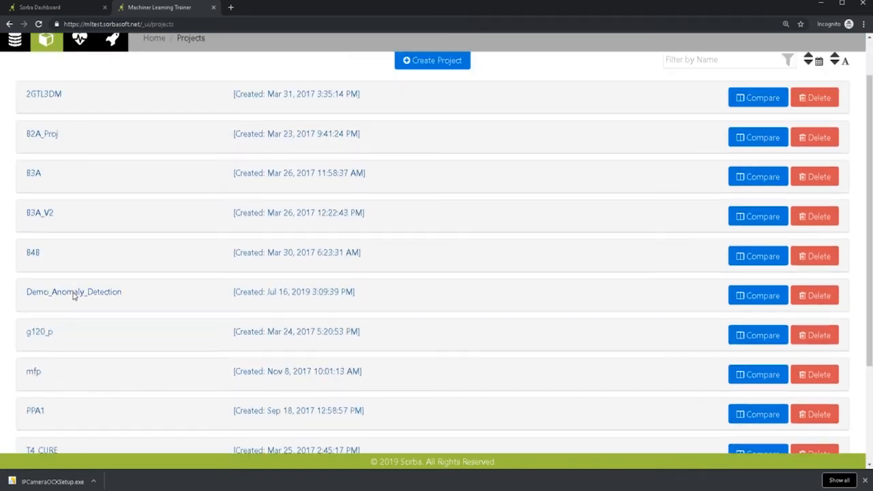
scroll(74, 297, "down", 3)
left_click(59, 349)
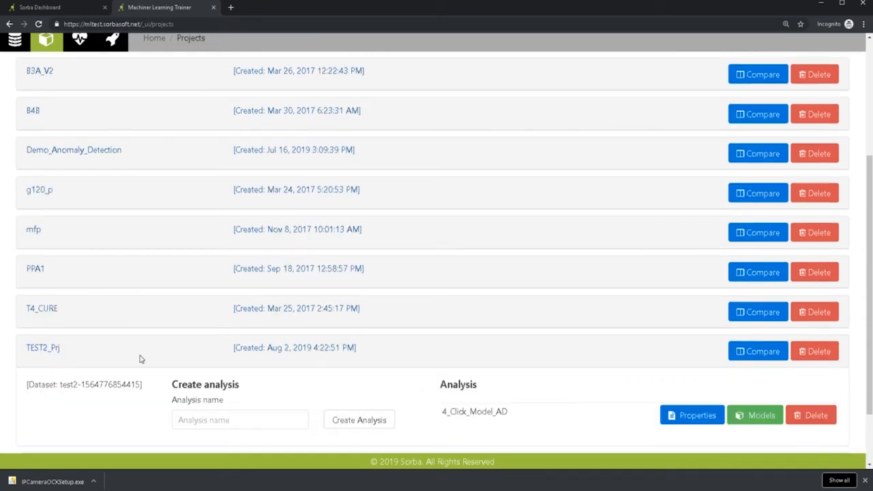
Open the models of the 4_Click_Model_AD analysis, view the trained model's deployment targets, and close them without deploying
scroll(341, 365, "down", 2)
left_click(762, 337)
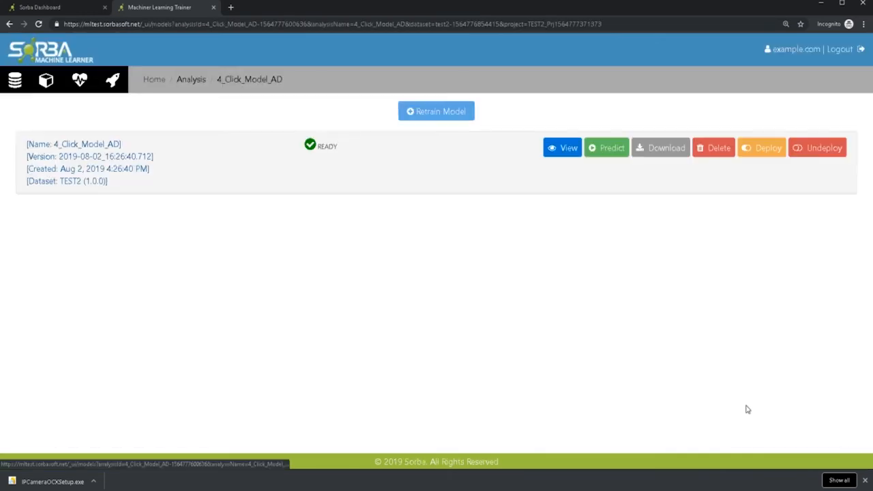
left_click(771, 148)
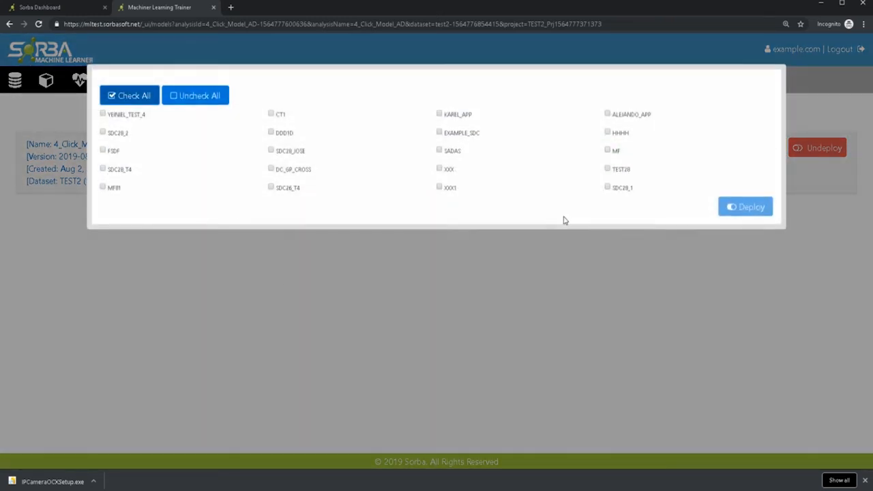
left_click(535, 298)
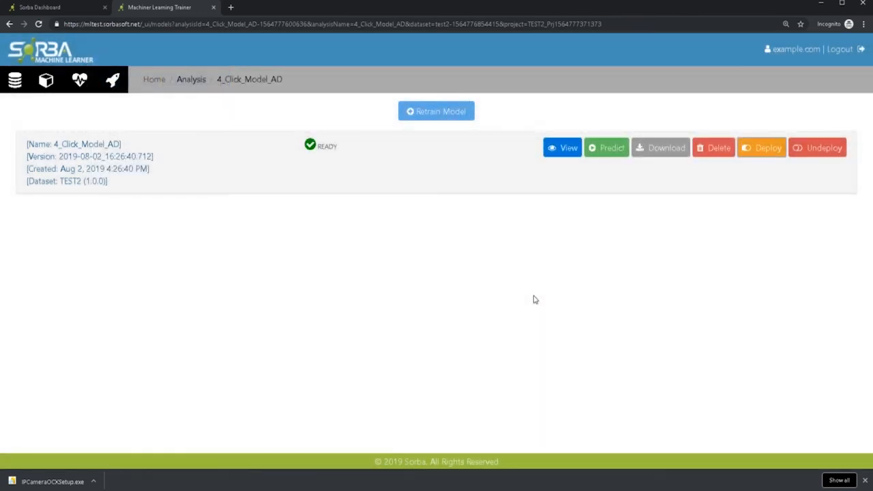